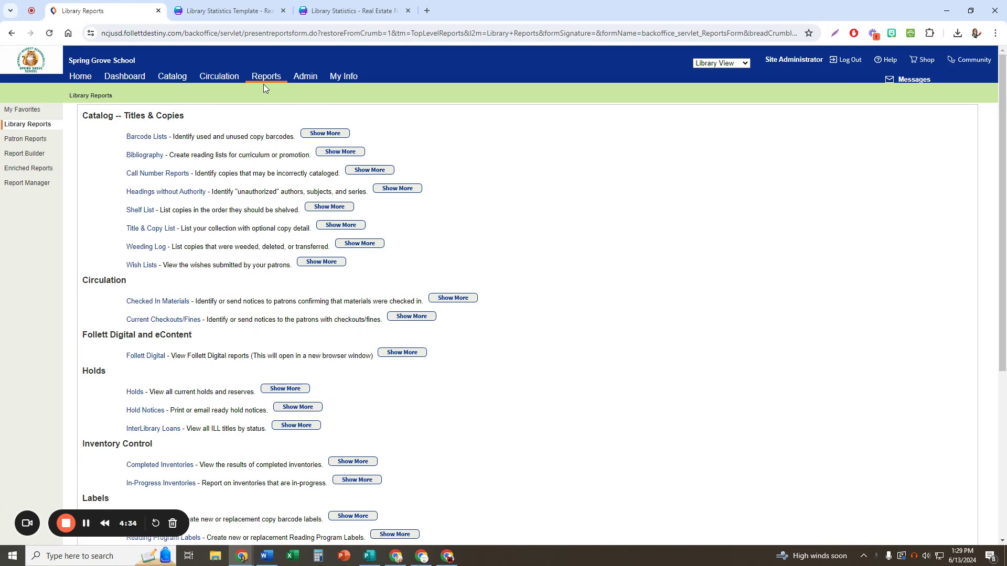
# Open the Library Statistics report from the Statistics section of the library reports
pyautogui.scroll(-3, 247, 206)
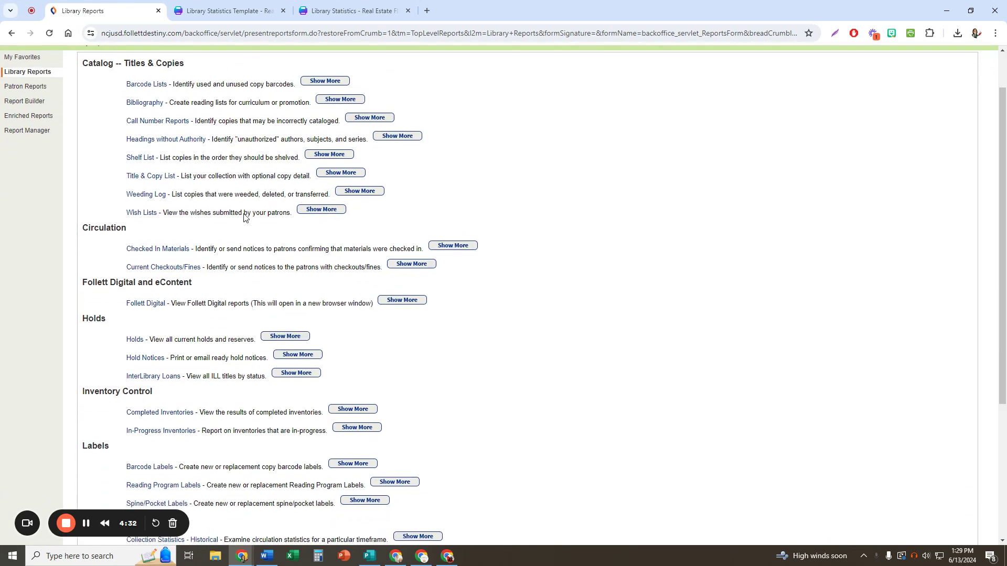
pyautogui.scroll(-2, 244, 219)
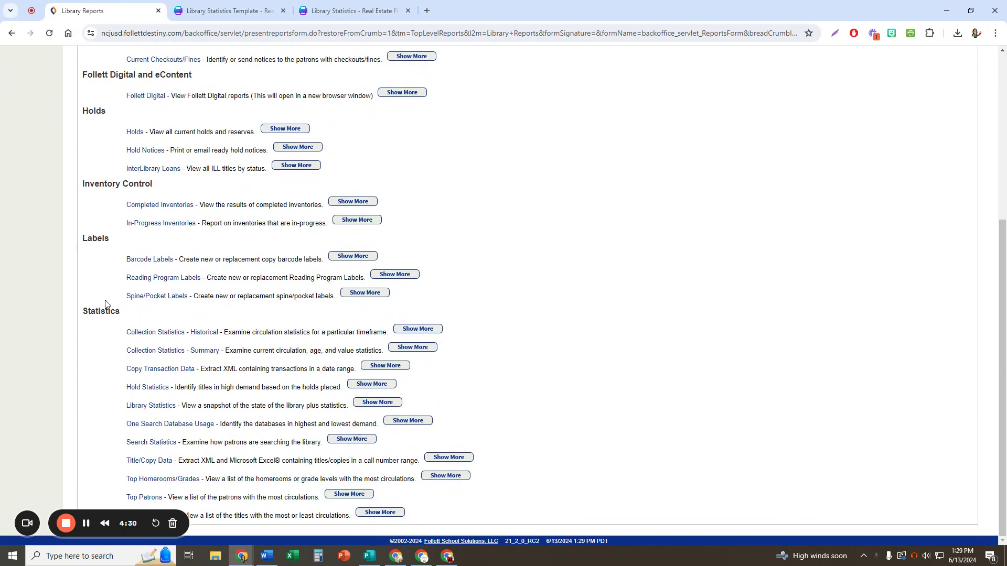
pyautogui.click(165, 408)
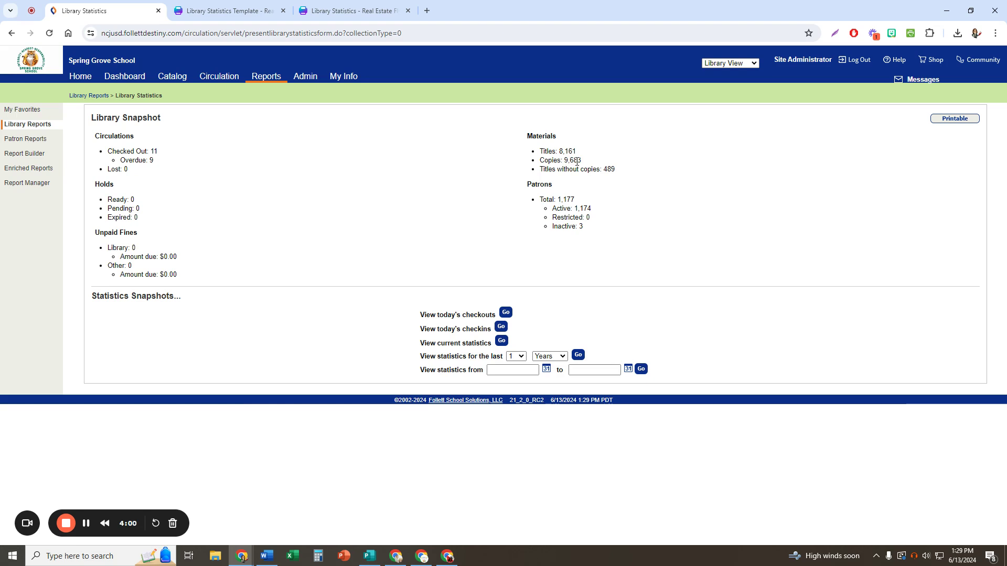
# Switch to the Canva Library Statistics Template and set the Total Number of Books figure to 9,683
pyautogui.click(223, 13)
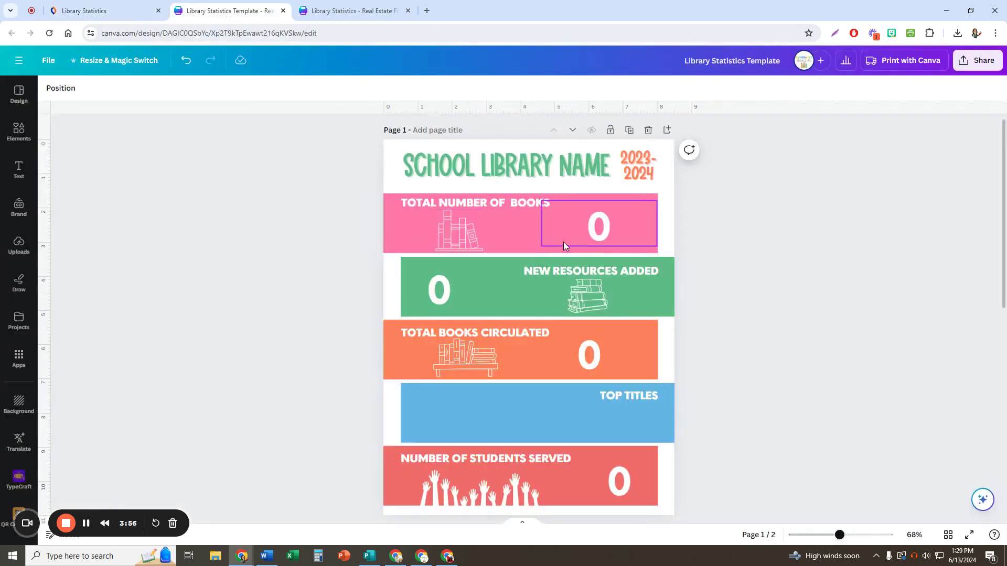
pyautogui.click(590, 233)
pyautogui.doubleClick(600, 225)
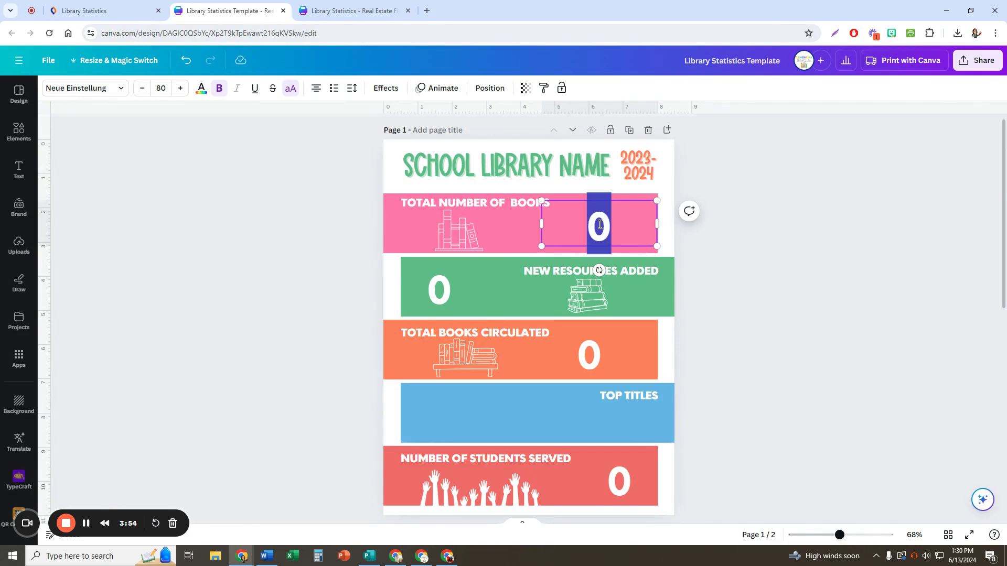
pyautogui.write('9,683')
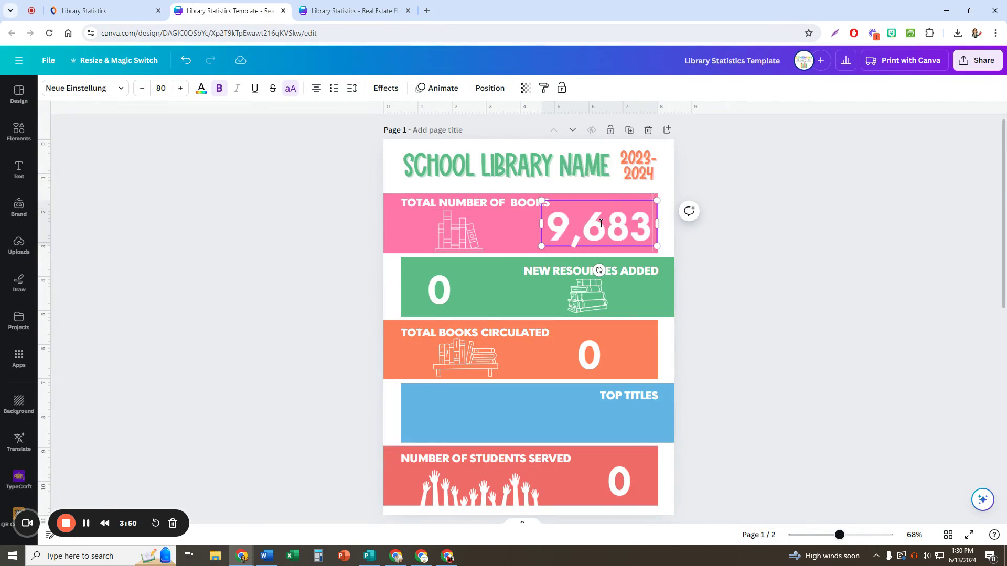
pyautogui.click(518, 241)
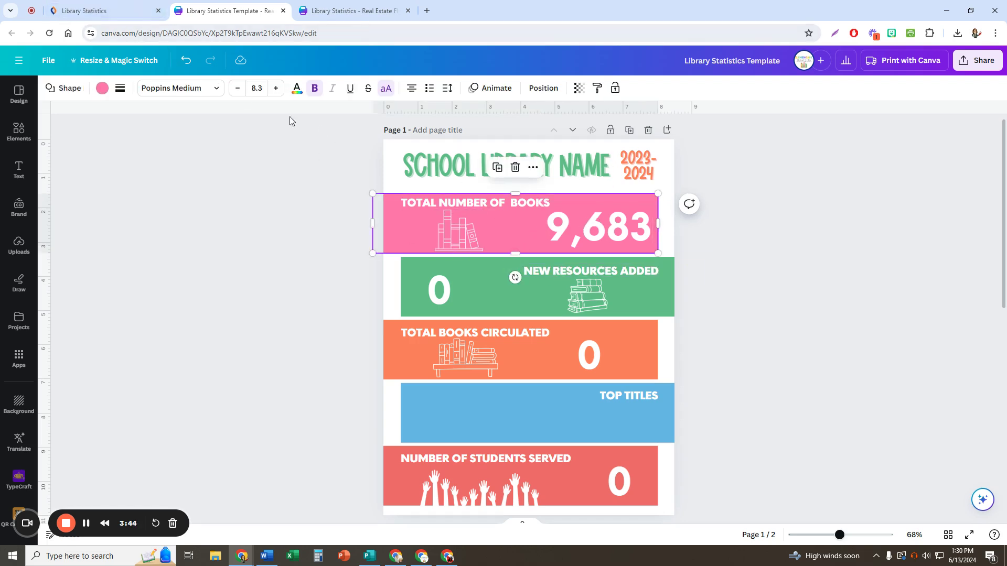
# Return to Follett Destiny and open the Title & Copy List report from the library reports
pyautogui.click(95, 6)
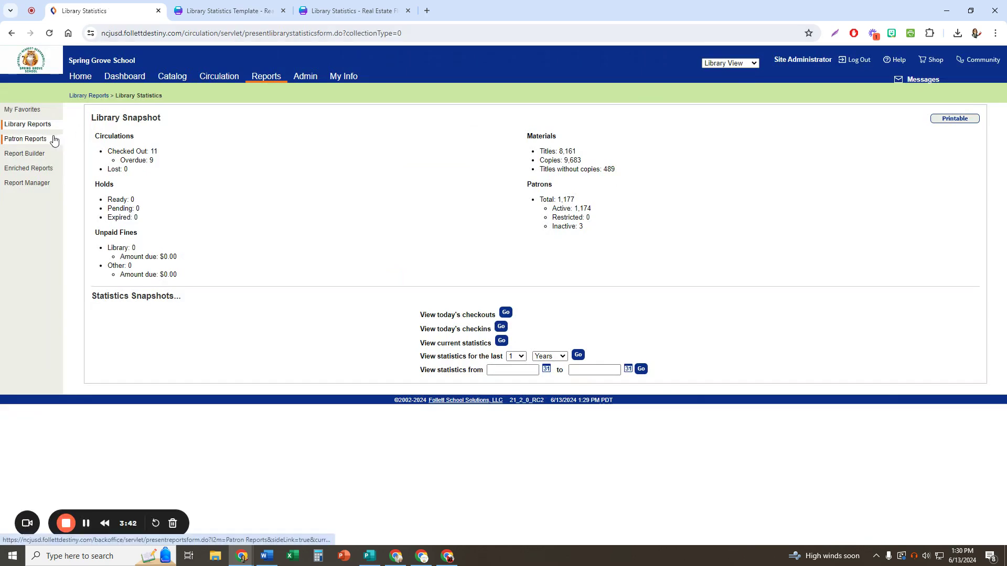
pyautogui.click(274, 82)
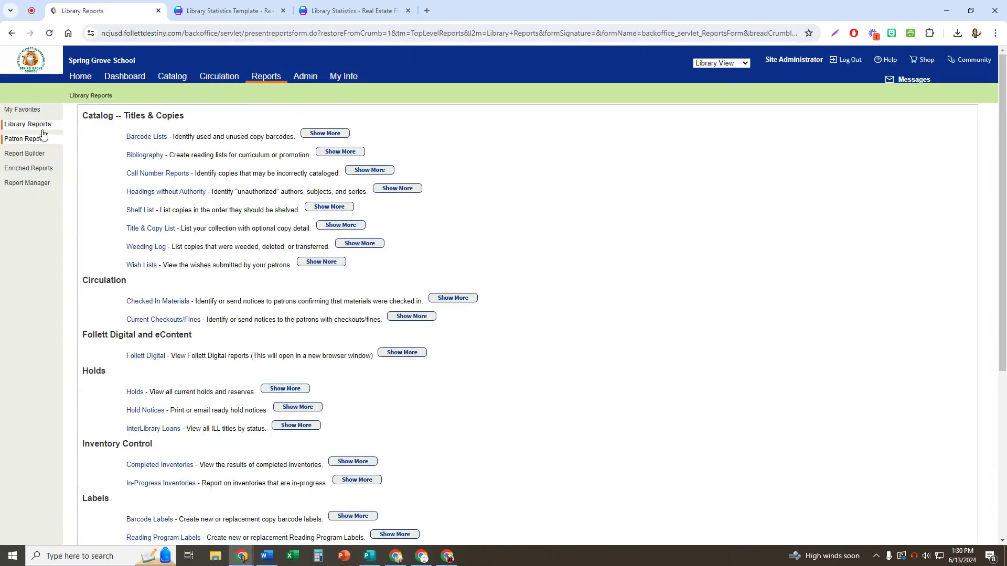
pyautogui.click(37, 128)
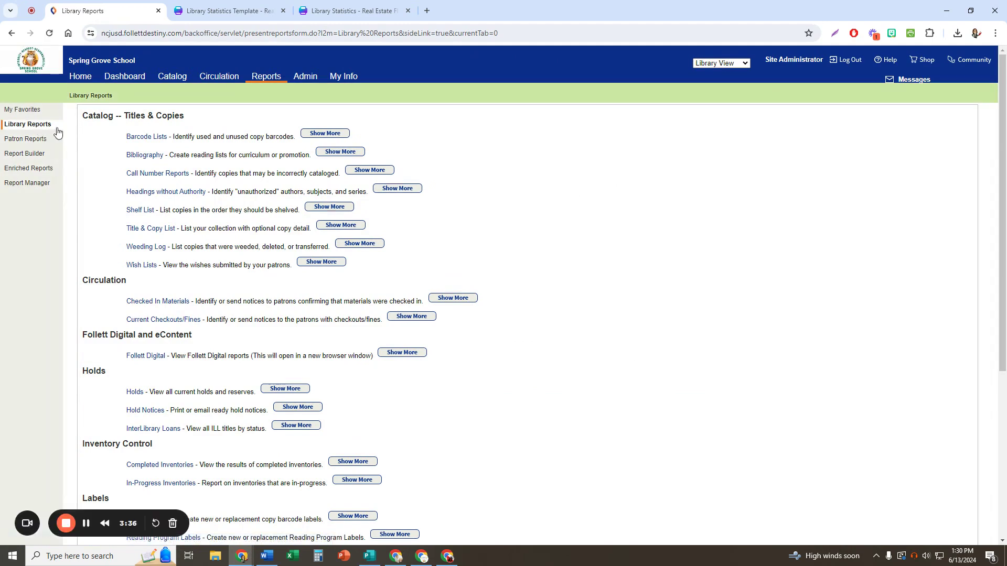
pyautogui.click(160, 231)
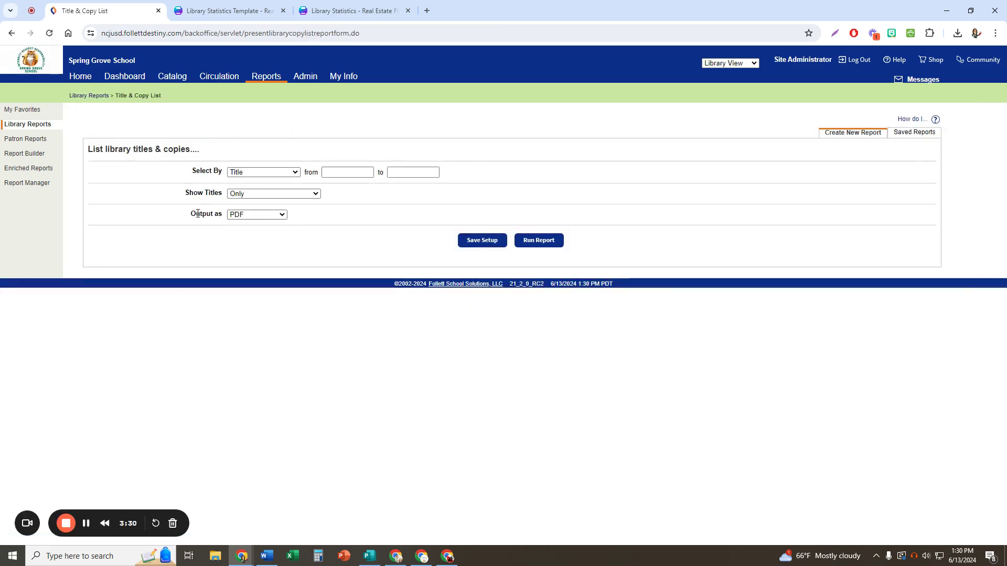
# Run the title and copy list selected by Date Copies Added, after the date 08/01/2023
pyautogui.click(241, 176)
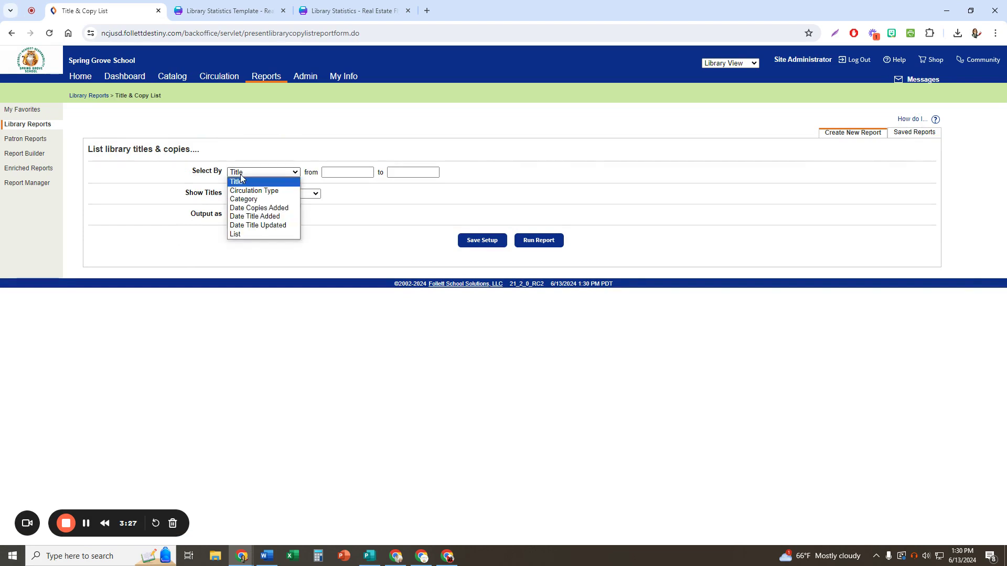
pyautogui.click(256, 209)
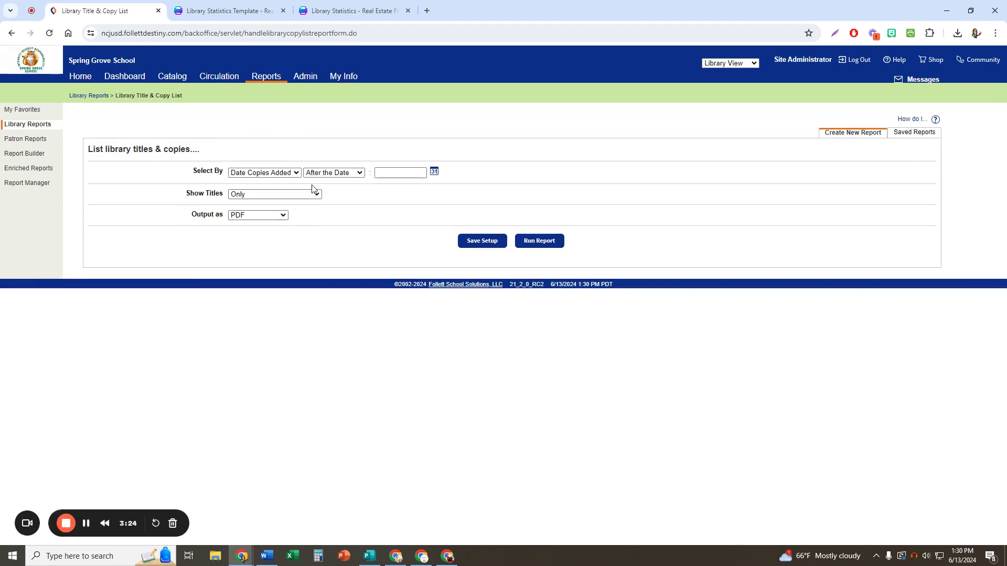
pyautogui.click(399, 178)
pyautogui.click(399, 177)
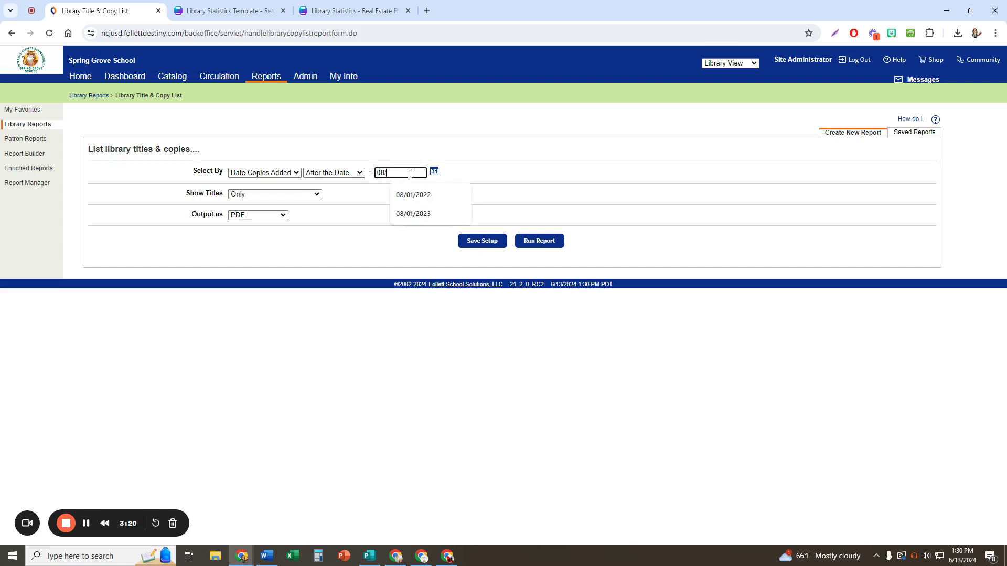
pyautogui.write('08/01/2023')
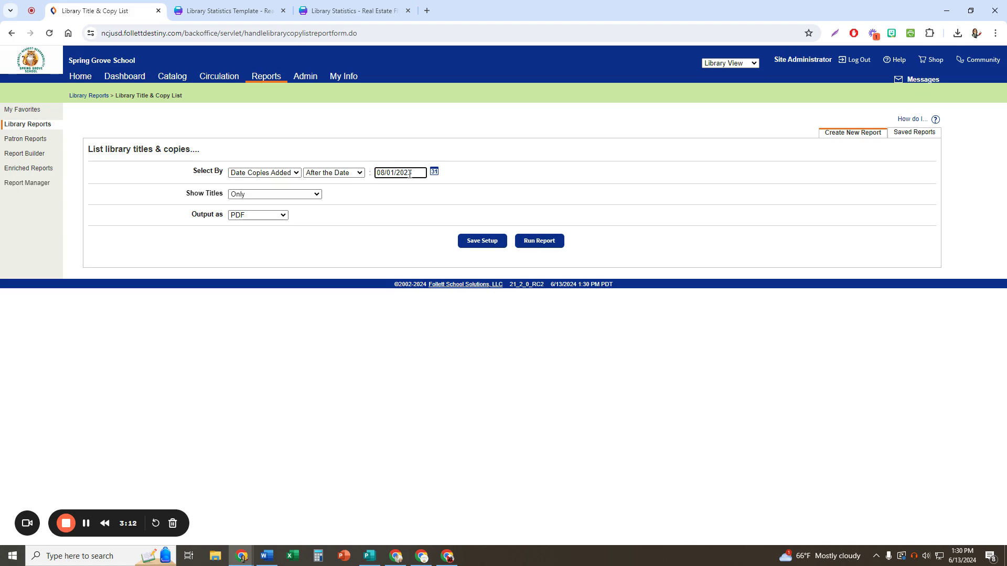
pyautogui.click(550, 244)
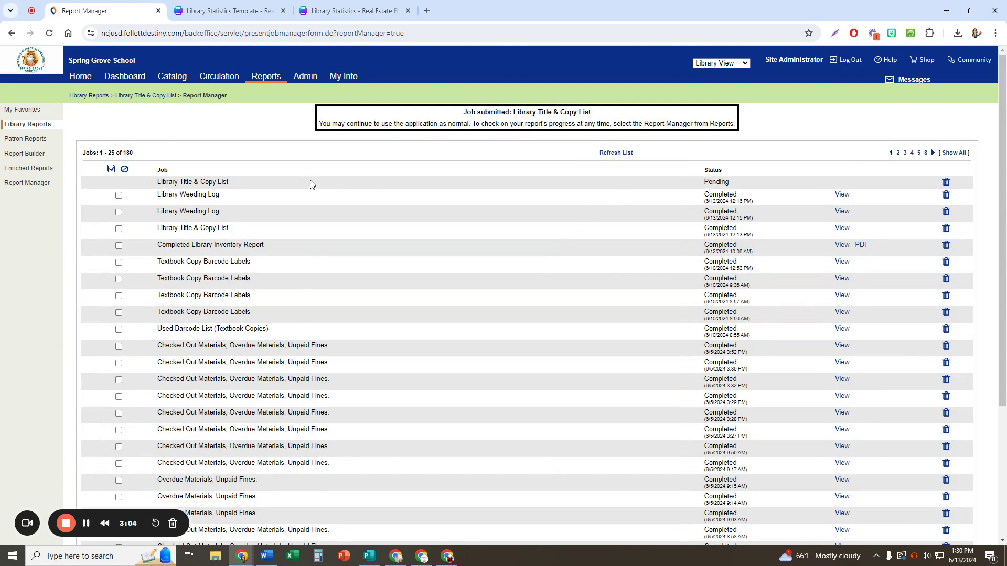
# Refresh the report jobs, open the newest Library Title & Copy List and go to the list totals on its last page
pyautogui.click(616, 153)
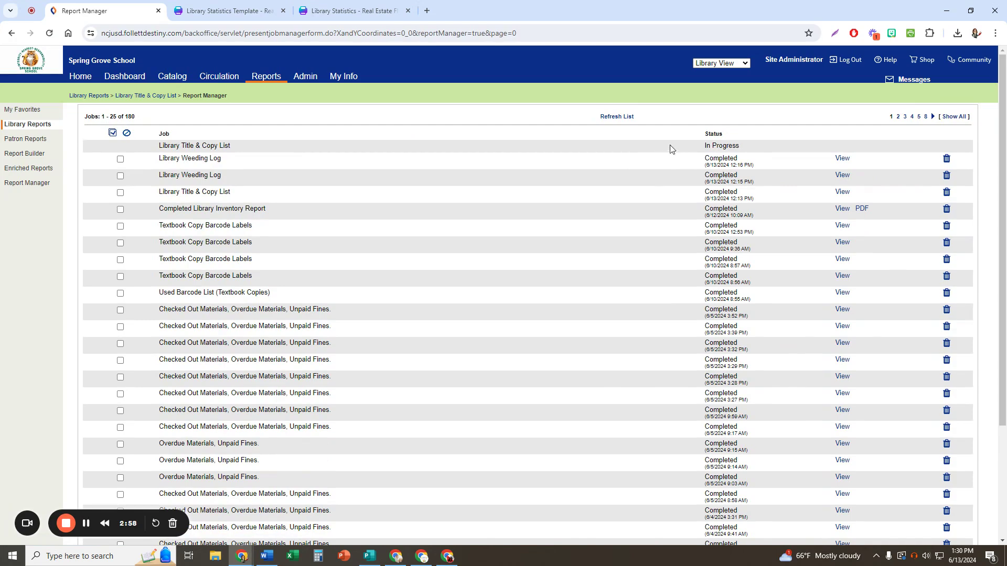
pyautogui.click(624, 117)
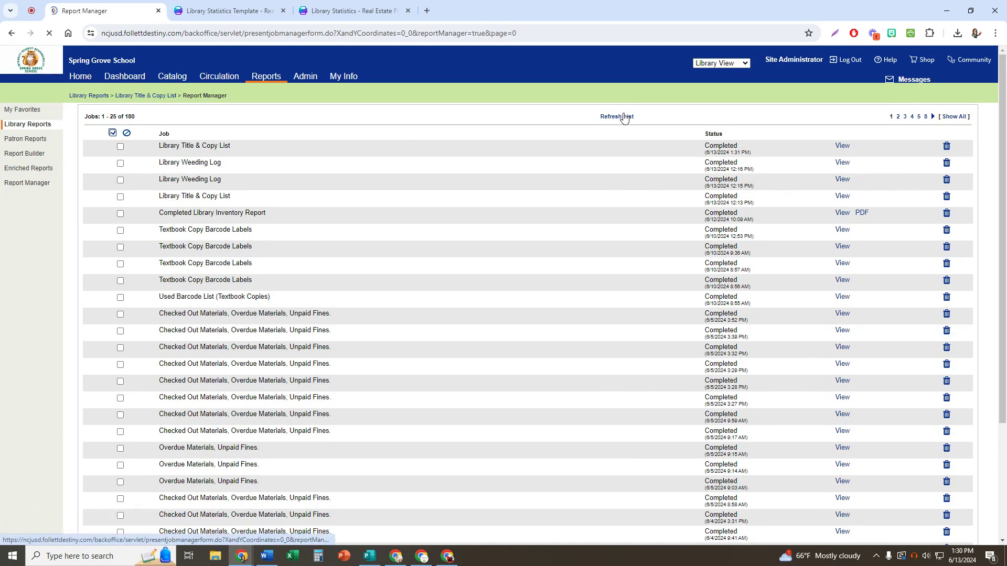
pyautogui.click(842, 146)
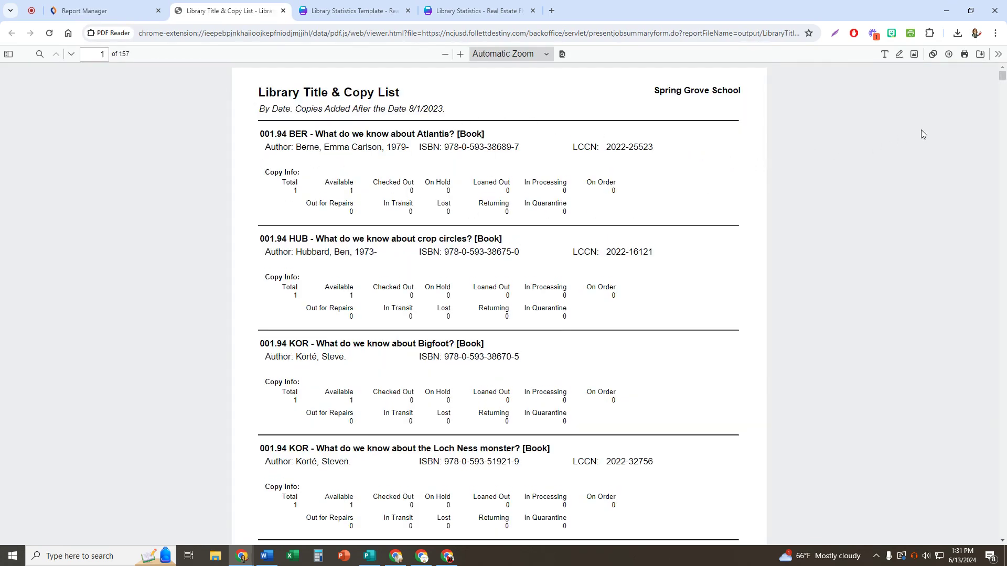
pyautogui.click(1003, 96)
pyautogui.moveTo(1003, 96); pyautogui.dragTo(1002, 530)
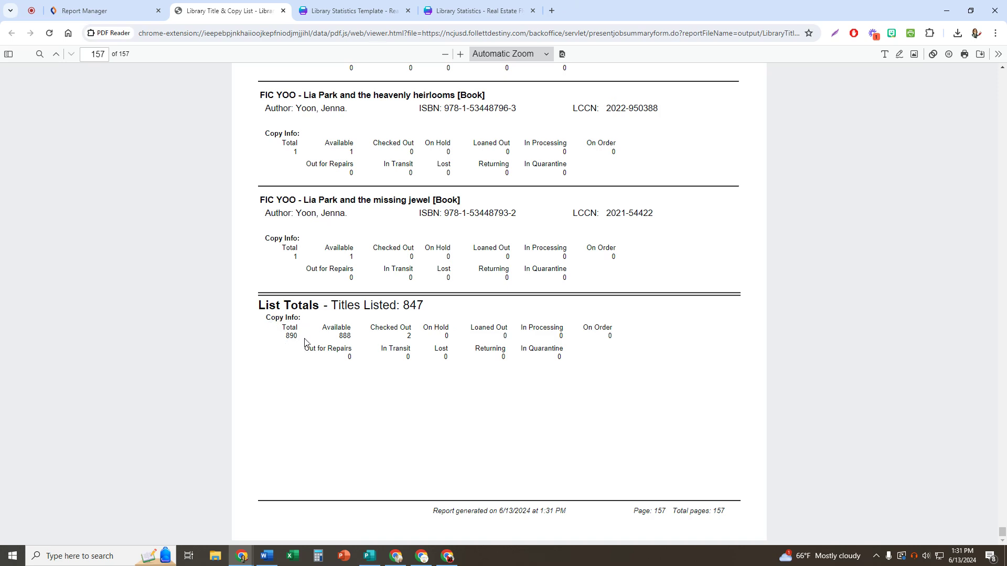
# Switch to the Canva Library Statistics Template and set the New Resources Added figure to 890
pyautogui.click(349, 11)
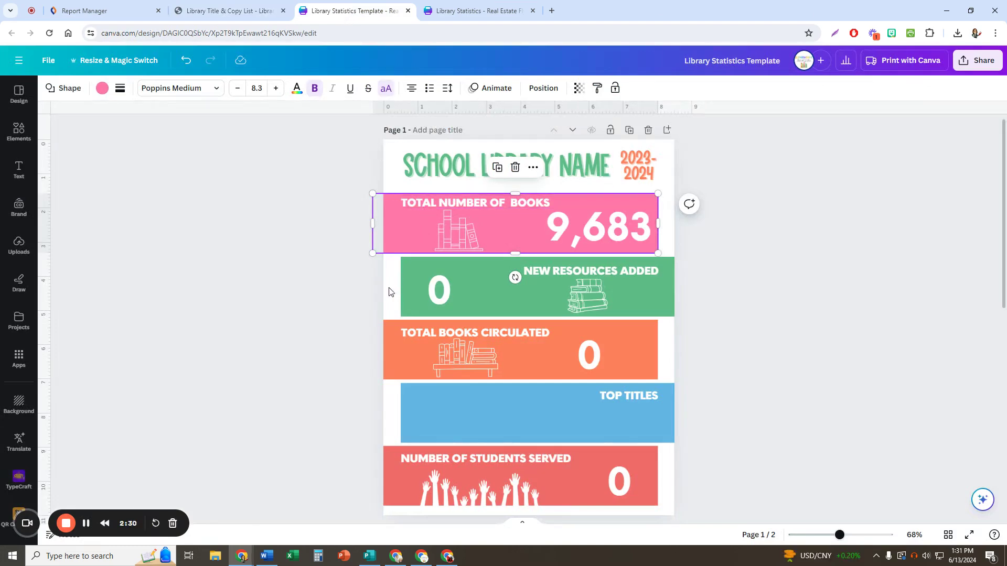
pyautogui.click(431, 290)
pyautogui.click(438, 289)
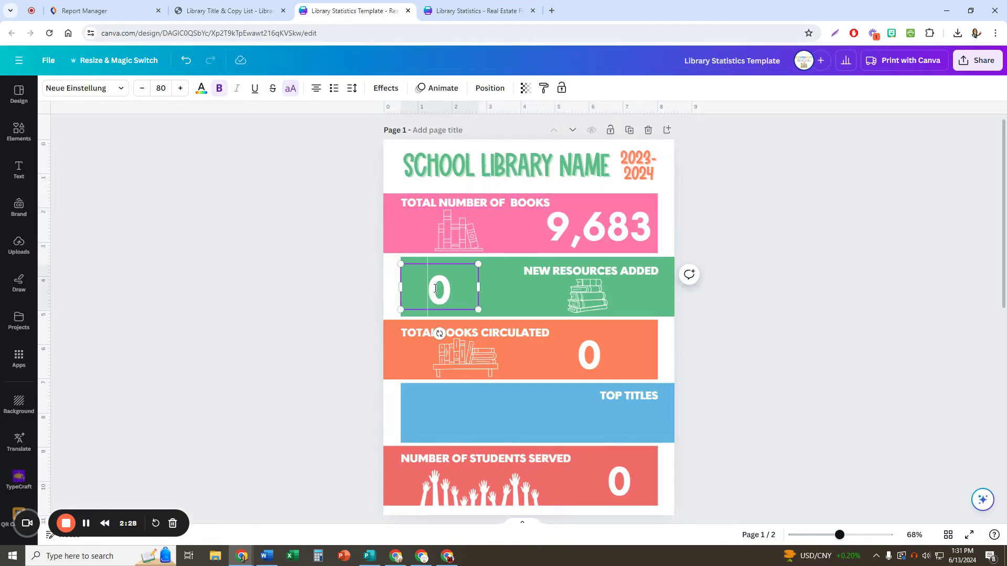
pyautogui.doubleClick(438, 290)
pyautogui.write('890')
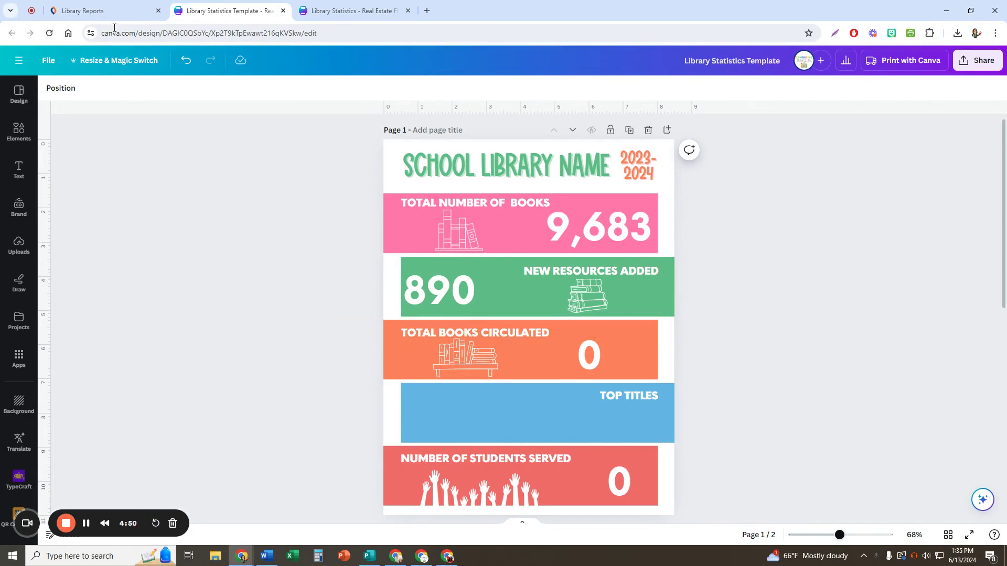
# Go back to the Follett Destiny library reports and open Library Statistics again
pyautogui.click(105, 10)
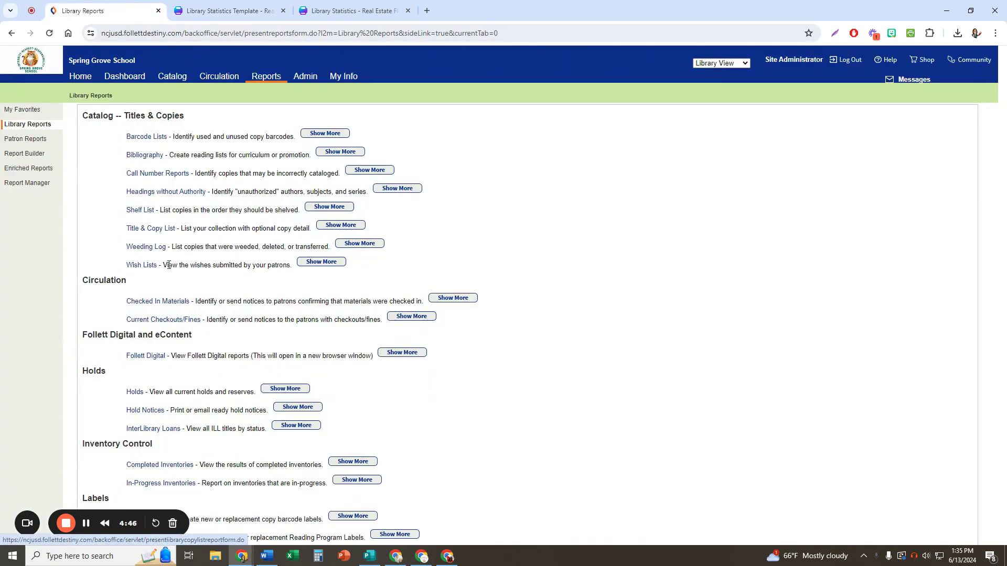
pyautogui.scroll(-4, 184, 297)
pyautogui.scroll(-1, 184, 297)
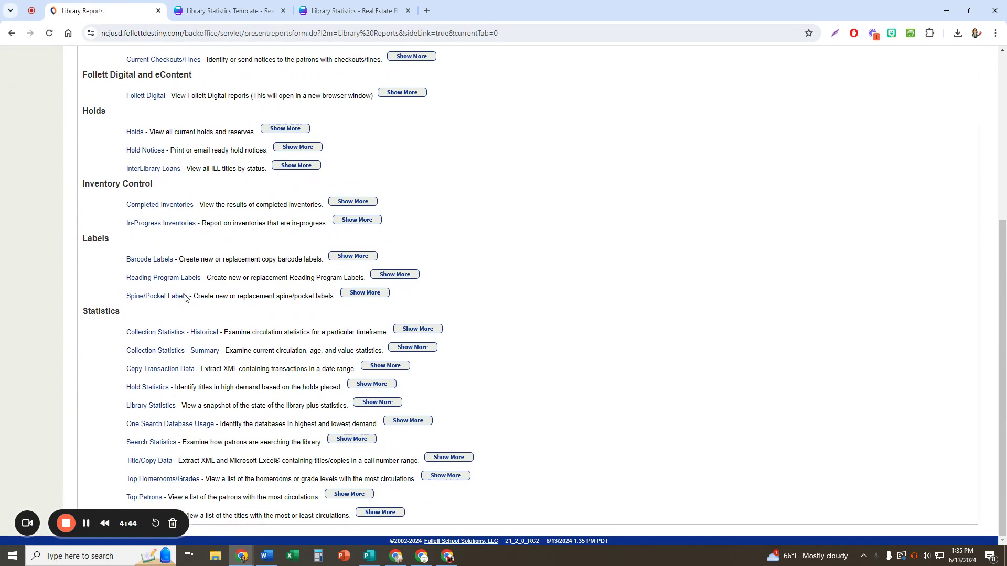
pyautogui.click(164, 407)
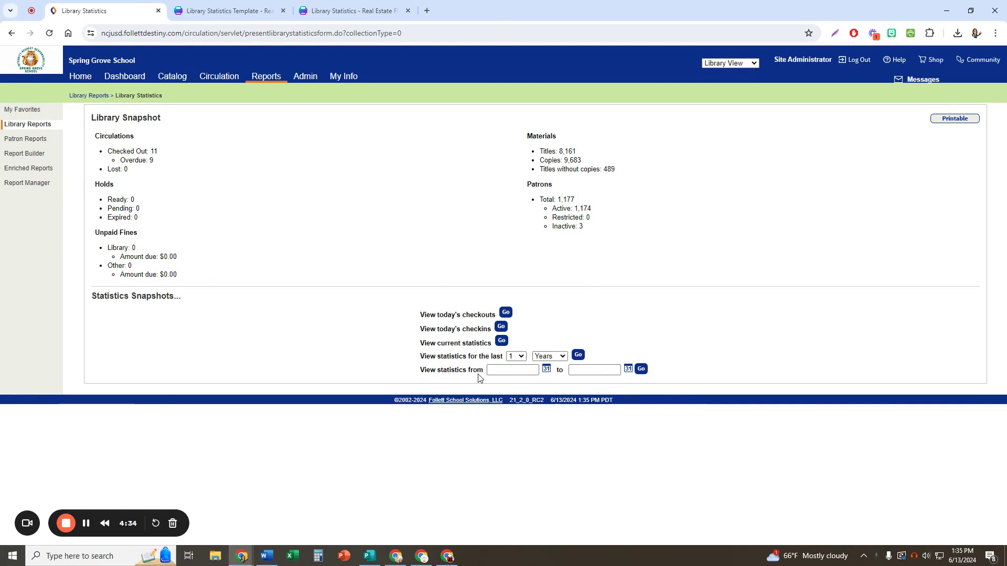
# Generate the library statistics for the date range 08/01/2023 to 06/13/2024
pyautogui.click(501, 373)
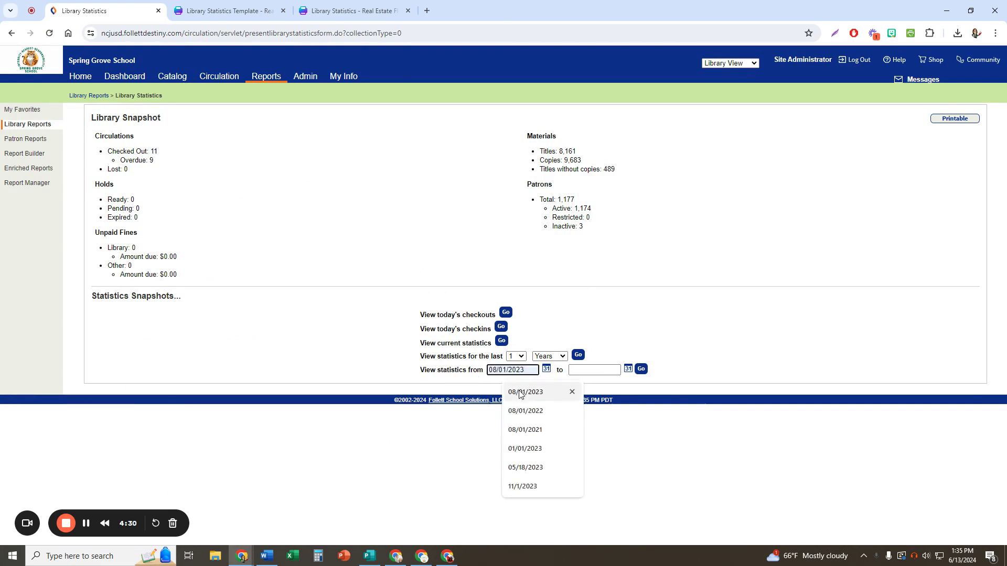
pyautogui.click(521, 394)
pyautogui.click(573, 371)
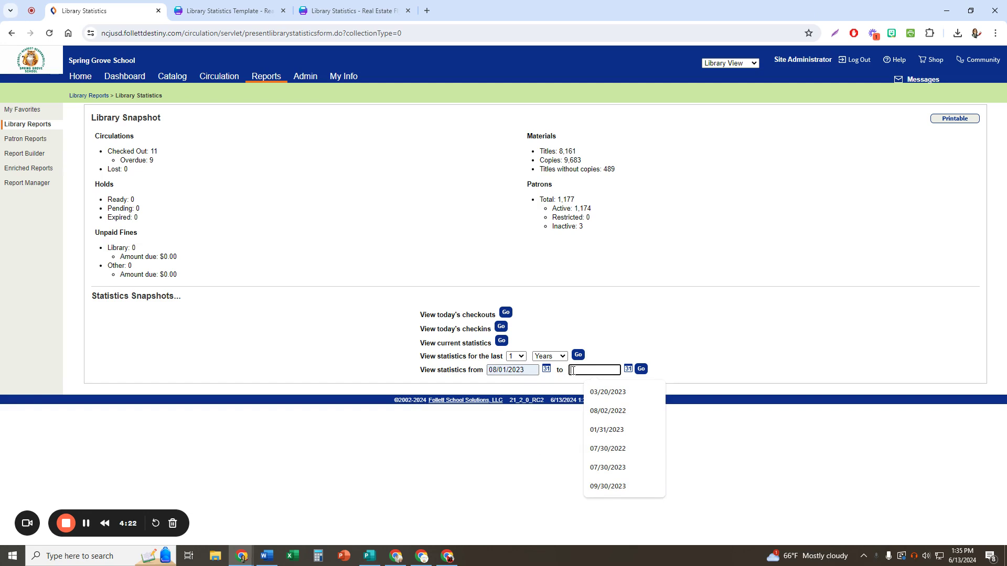
pyautogui.write('06/13/2024')
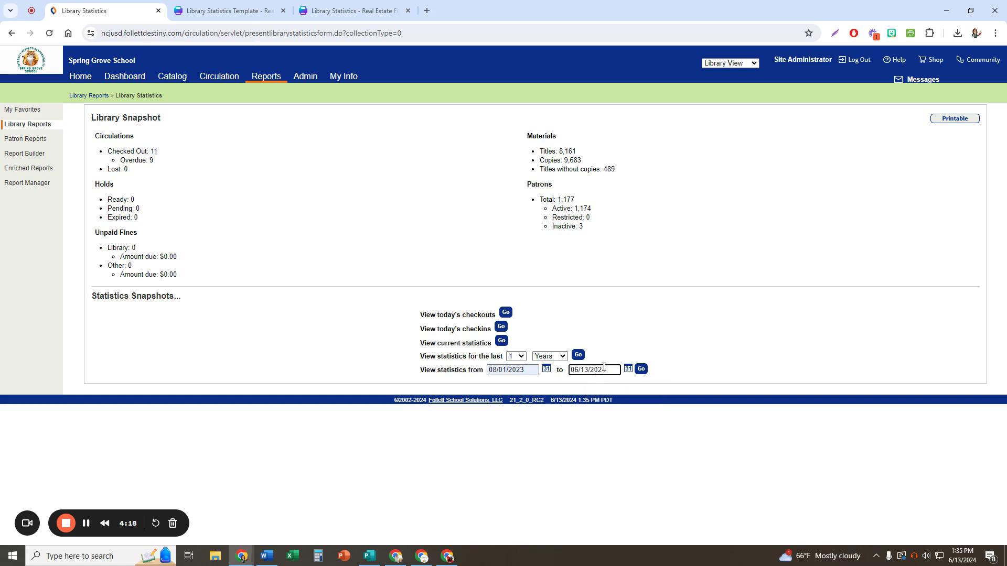
pyautogui.click(641, 370)
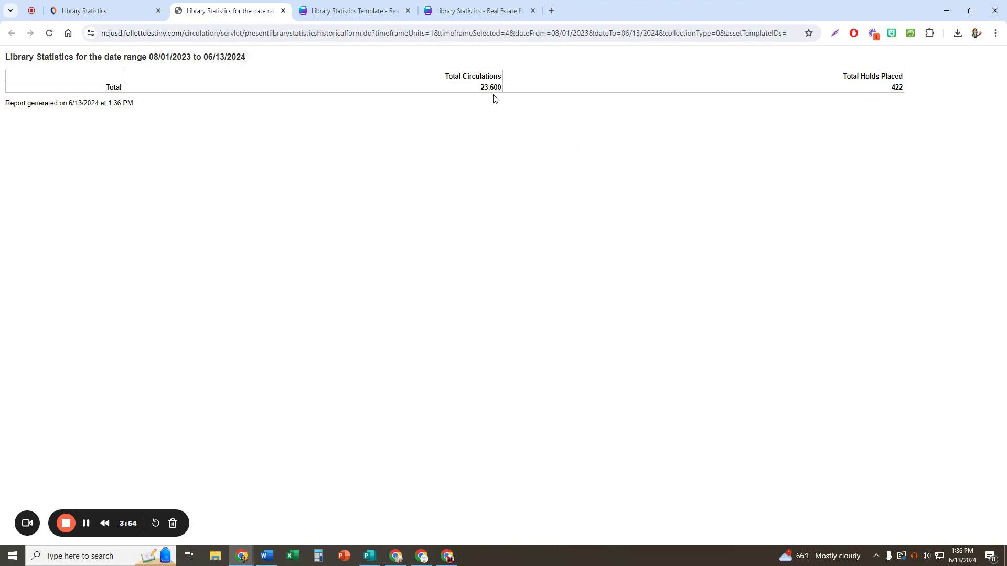
# Set the Total Books Circulated figure in the Canva template to 23,600 and close the date-range statistics report
pyautogui.click(376, 10)
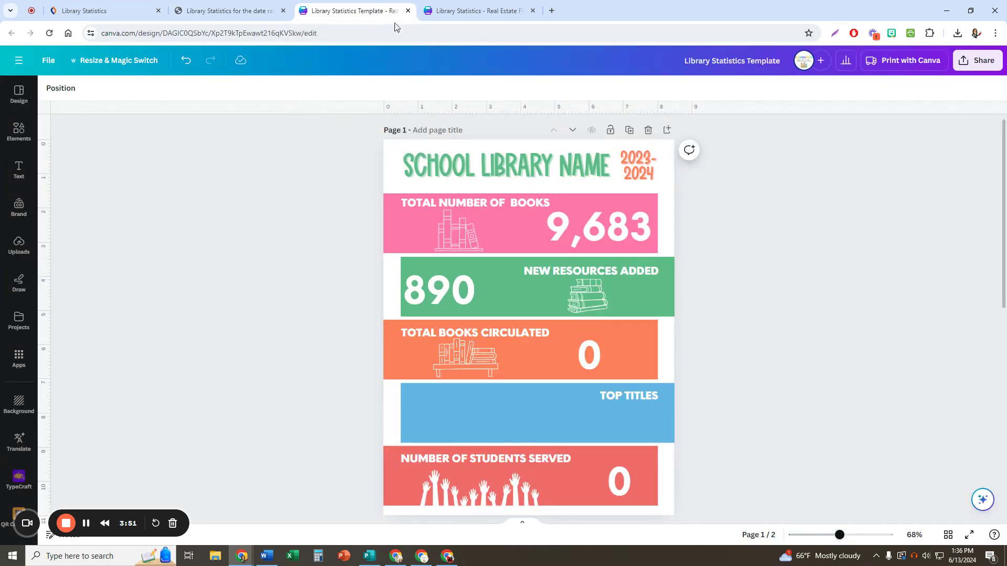
pyautogui.click(591, 356)
pyautogui.doubleClick(589, 354)
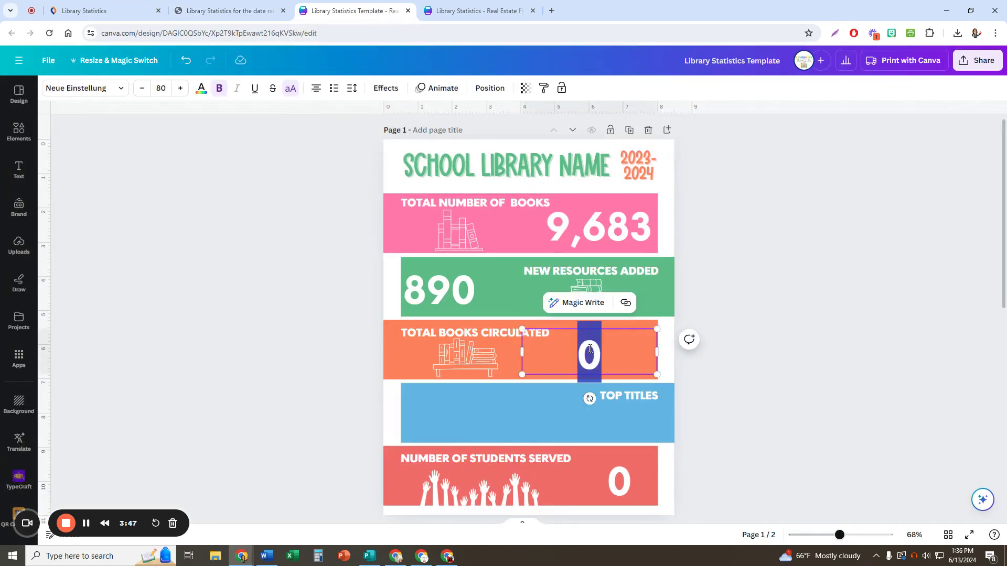
pyautogui.write('23,600')
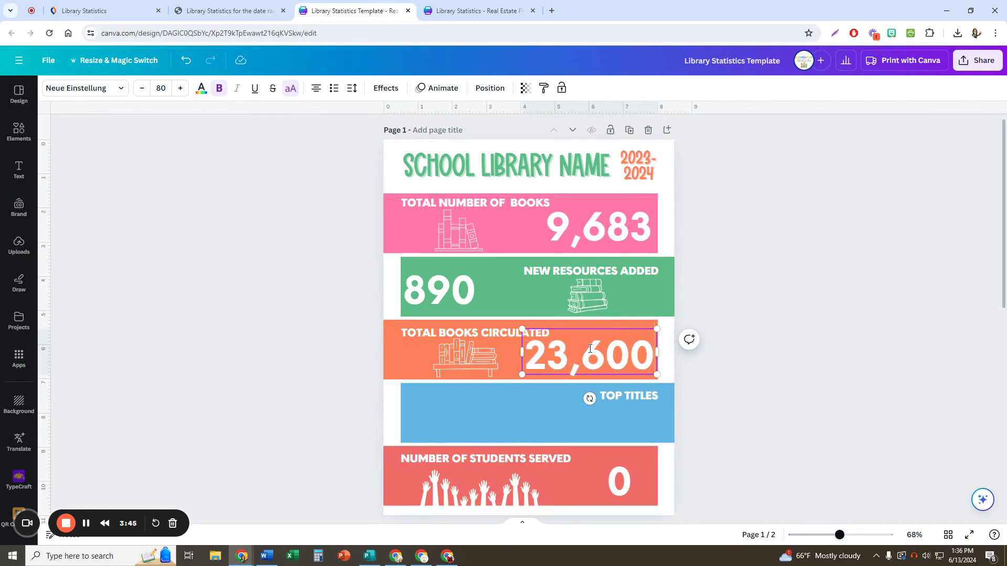
pyautogui.click(565, 414)
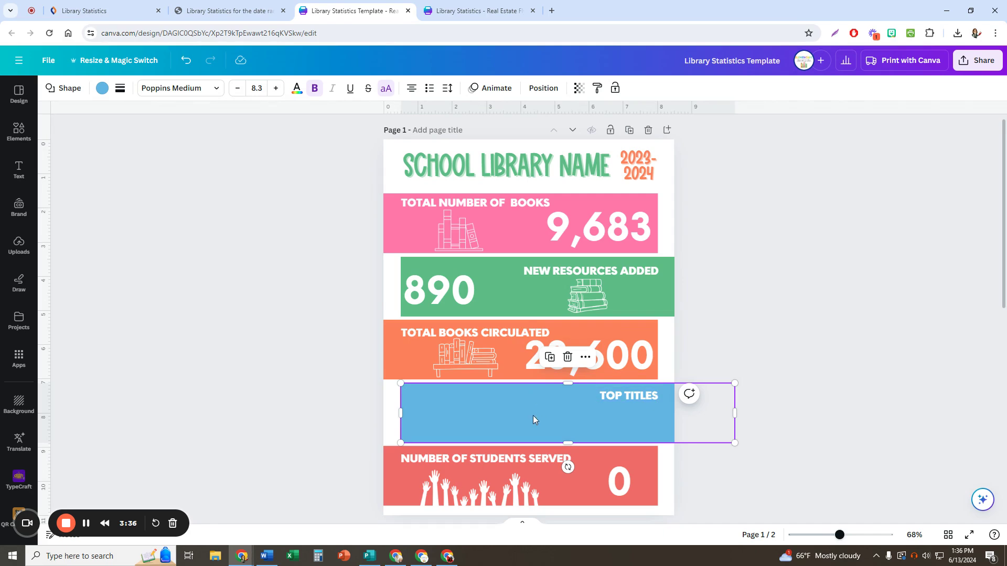
pyautogui.click(283, 10)
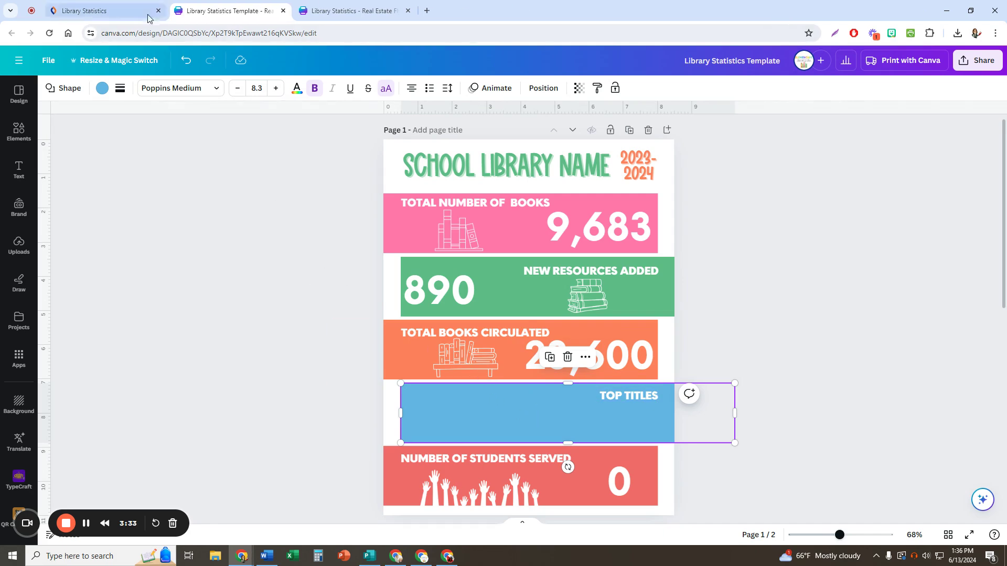
# Switch to the Follett Destiny library reports and open the top titles statistics report
pyautogui.click(126, 6)
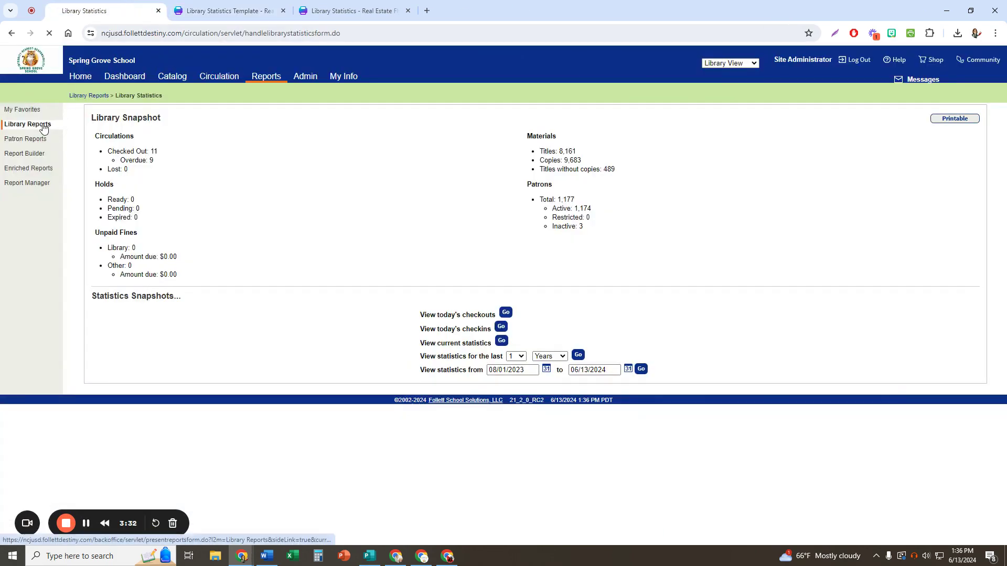
pyautogui.click(42, 126)
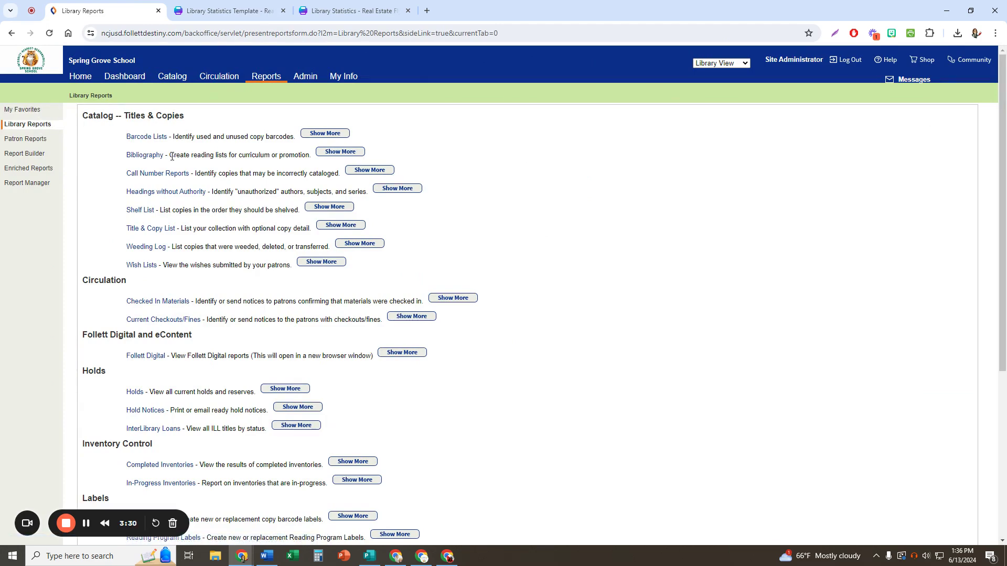
pyautogui.scroll(-5, 177, 209)
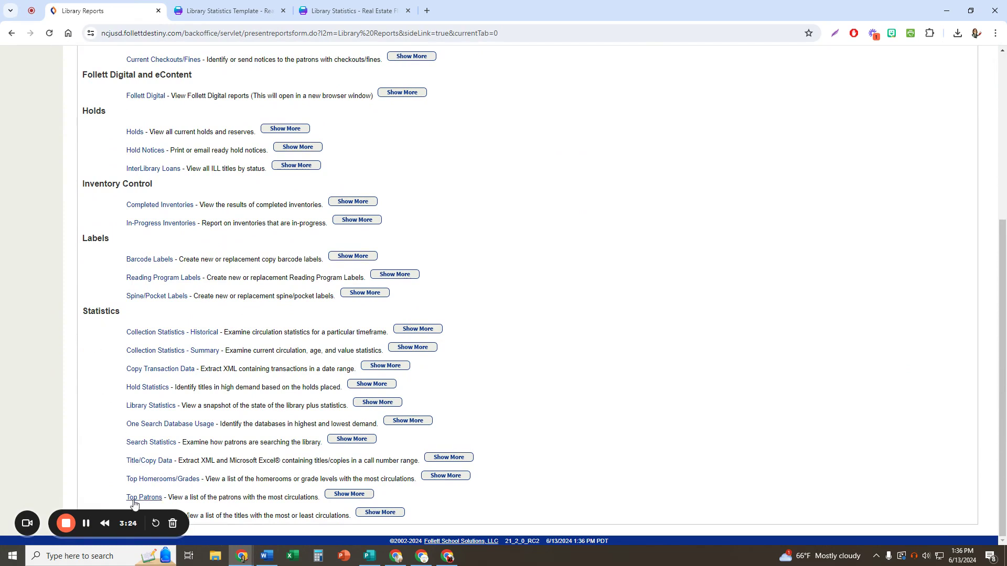
pyautogui.moveTo(113, 511); pyautogui.dragTo(582, 516)
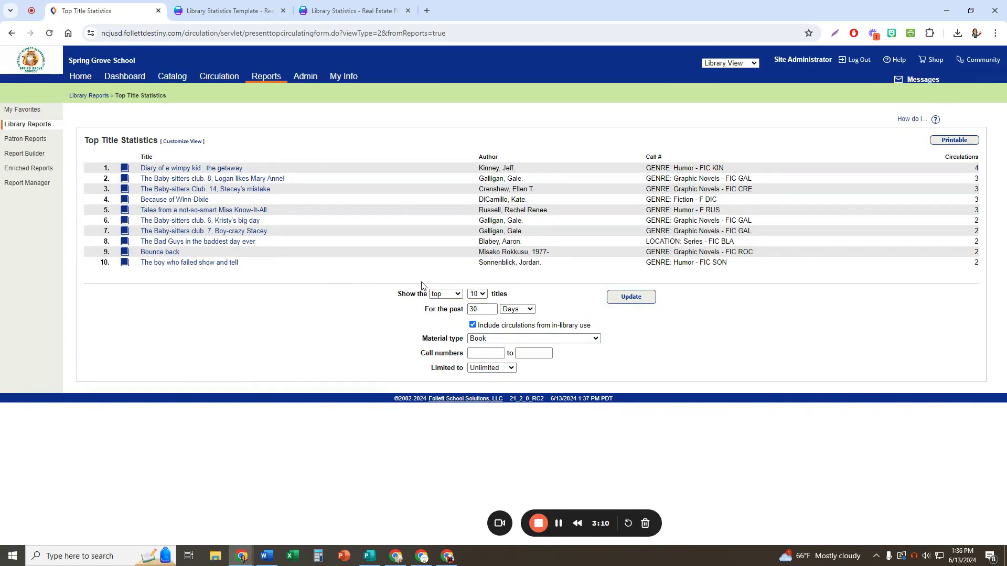
# Examine the top title report's options for ranking direction, number of titles, time period unit and material type
pyautogui.click(455, 295)
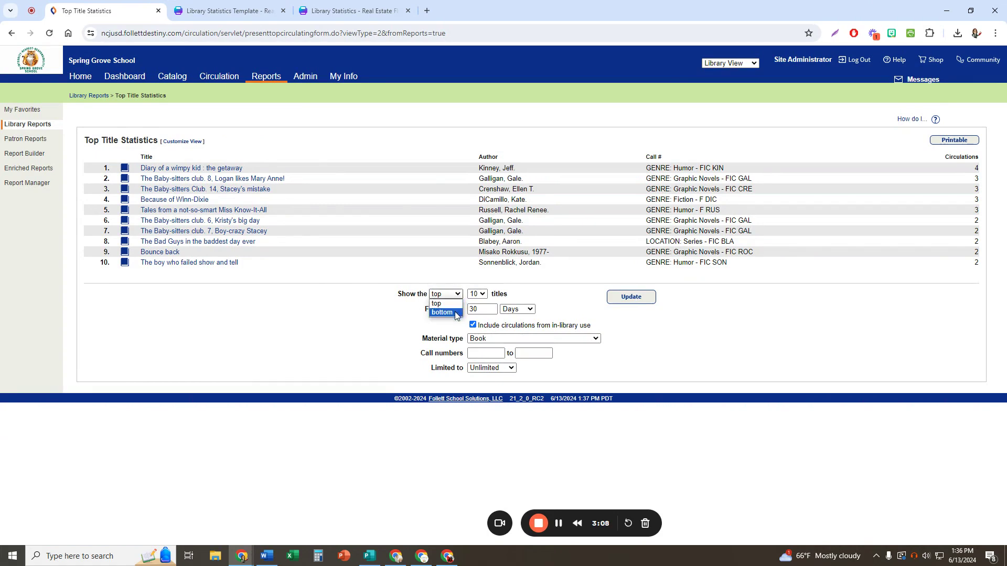
pyautogui.click(443, 304)
pyautogui.click(477, 294)
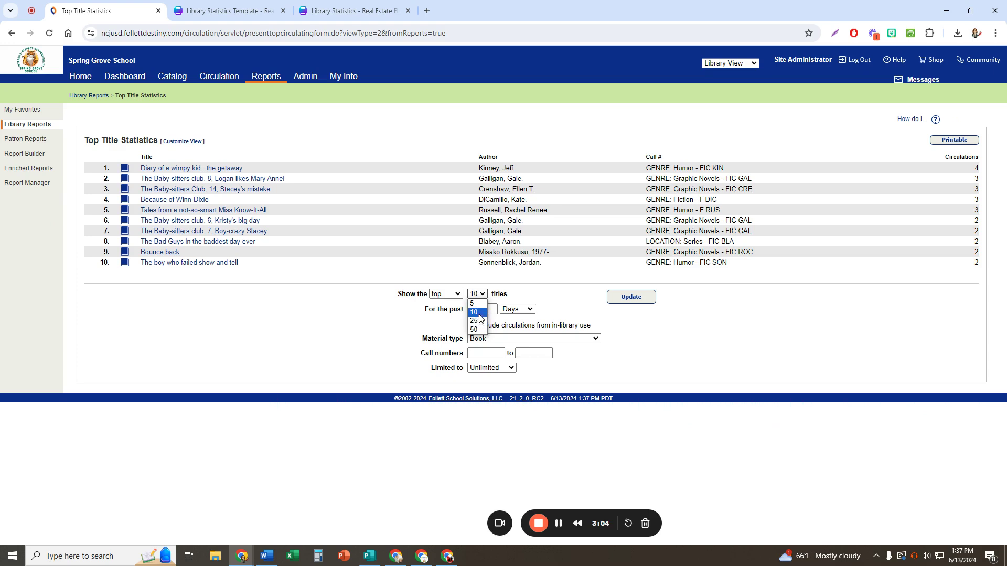
pyautogui.click(482, 297)
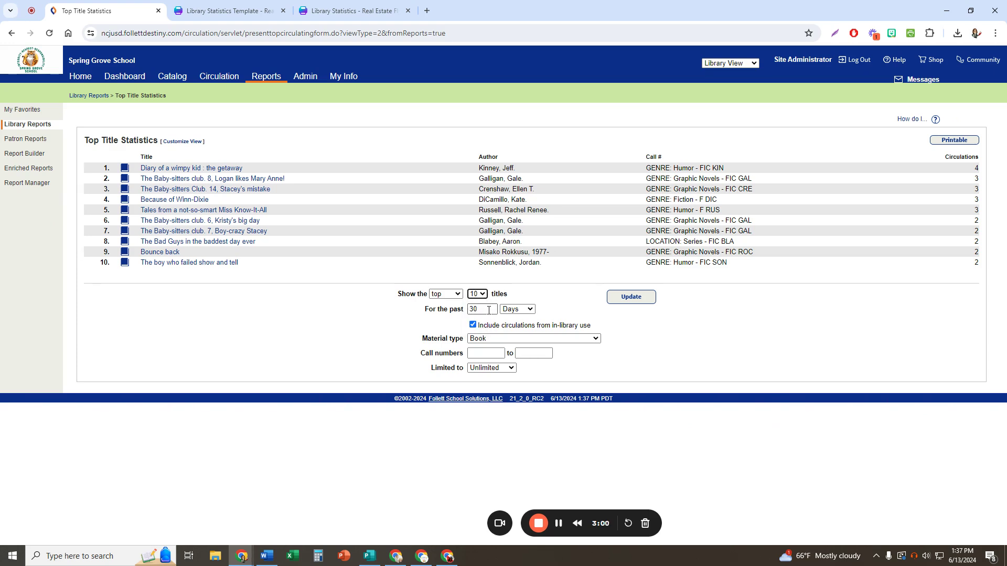
pyautogui.click(511, 312)
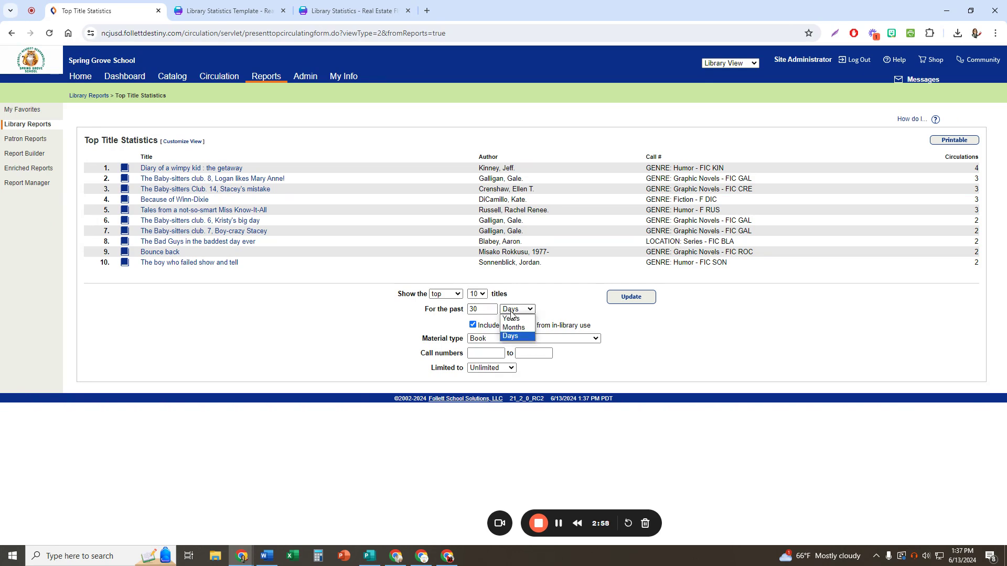
pyautogui.click(511, 312)
pyautogui.click(505, 341)
pyautogui.click(506, 343)
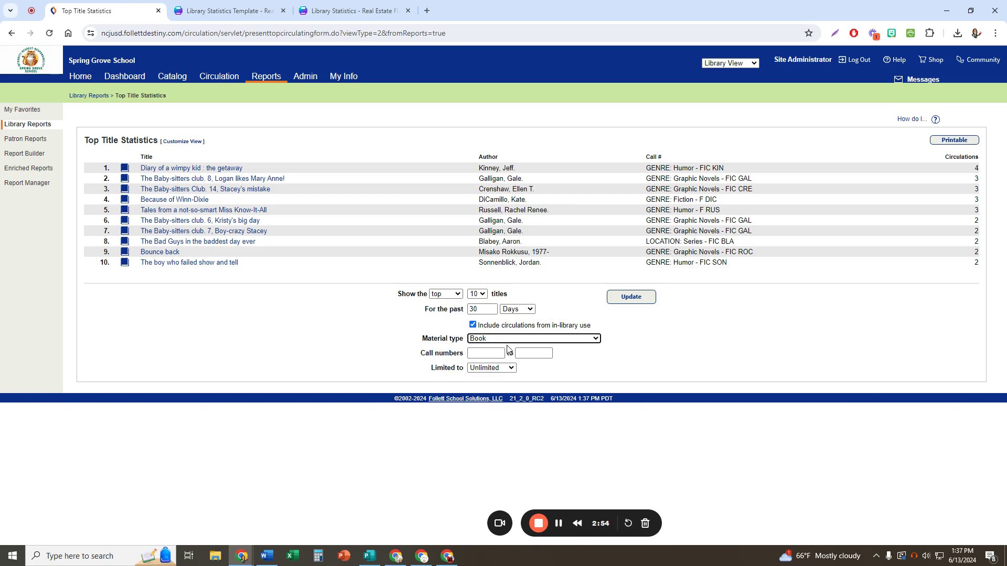
# Try limiting the top titles to the GENRE: Mystery sublocation, and restore the limit to Unlimited
pyautogui.click(500, 369)
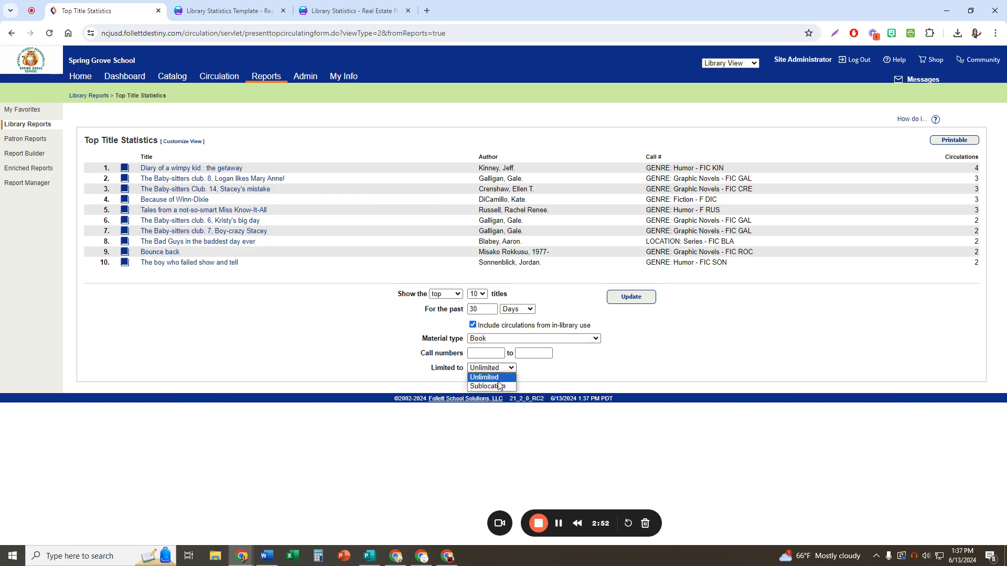
pyautogui.click(498, 387)
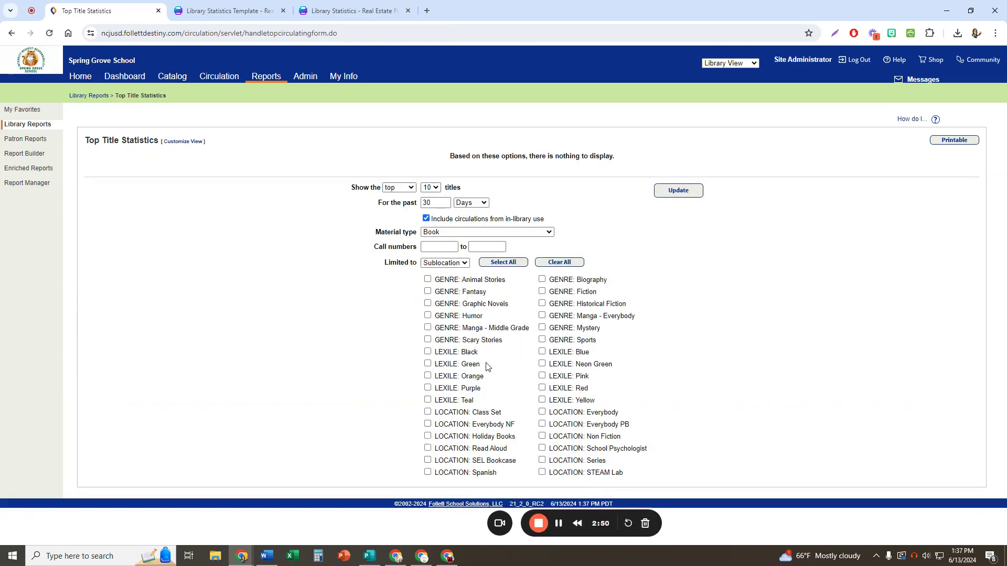
pyautogui.click(542, 329)
pyautogui.click(543, 330)
pyautogui.click(449, 263)
pyautogui.click(449, 275)
# Set the top titles period to the past 1 year and update the report
pyautogui.doubleClick(476, 309)
pyautogui.write('1')
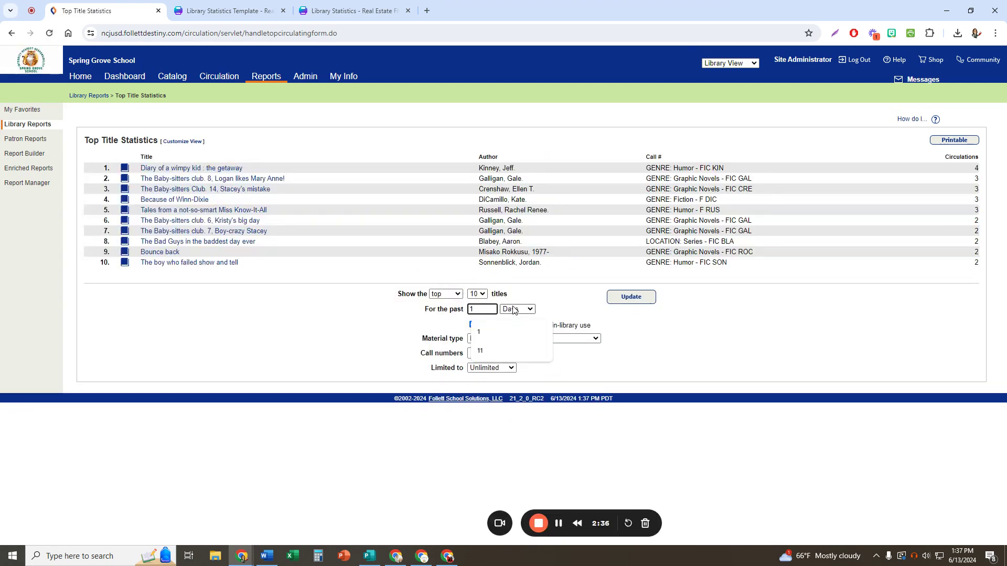
pyautogui.click(516, 308)
pyautogui.click(517, 320)
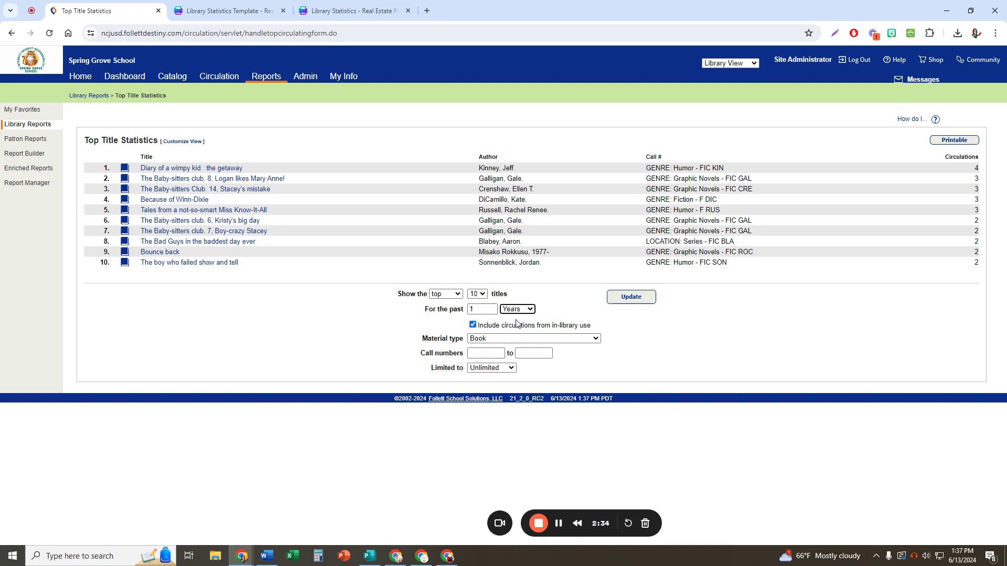
pyautogui.click(624, 300)
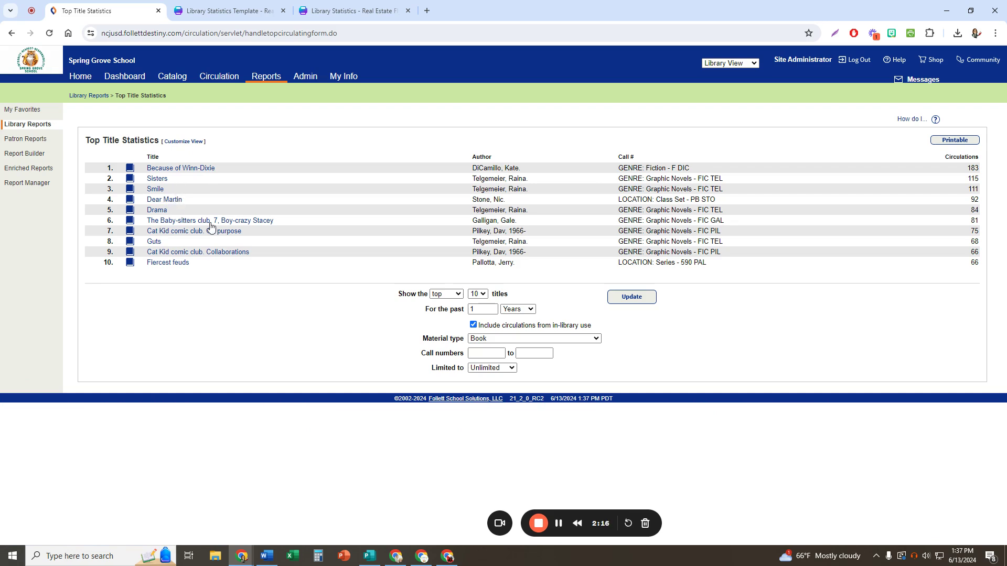
# Limit the top titles report to the GENRE: Fantasy sublocation and update the list
pyautogui.click(475, 368)
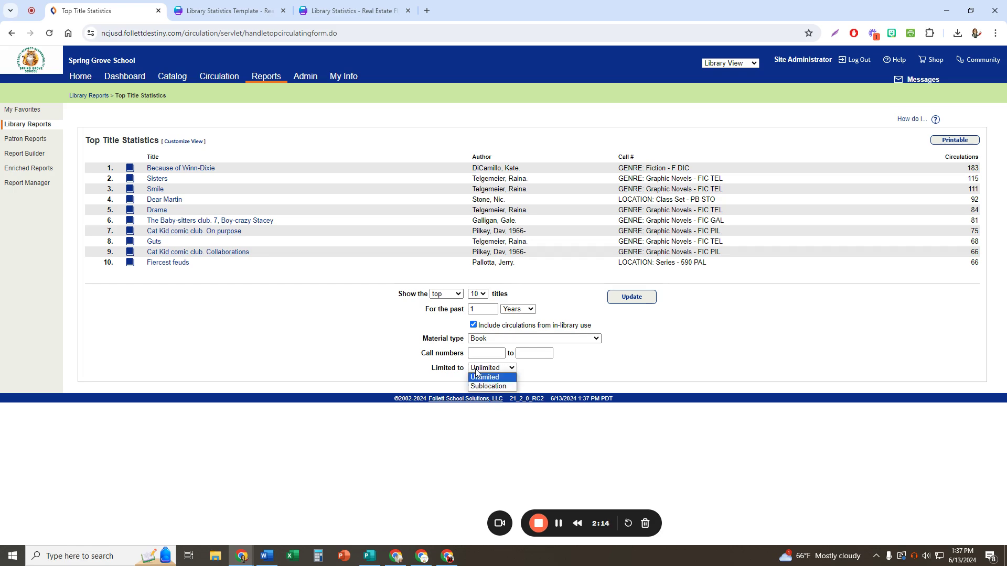
pyautogui.click(485, 387)
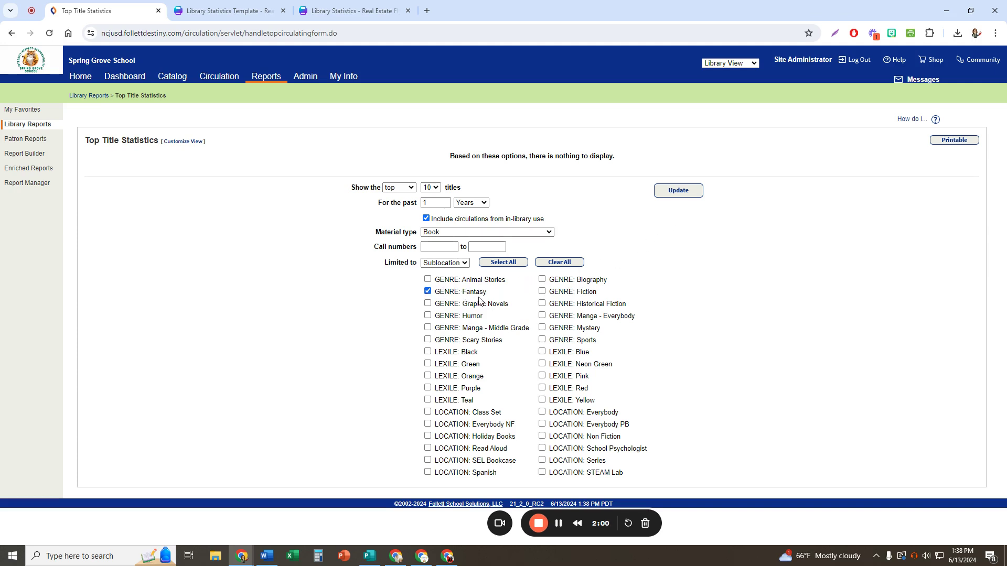
pyautogui.click(675, 192)
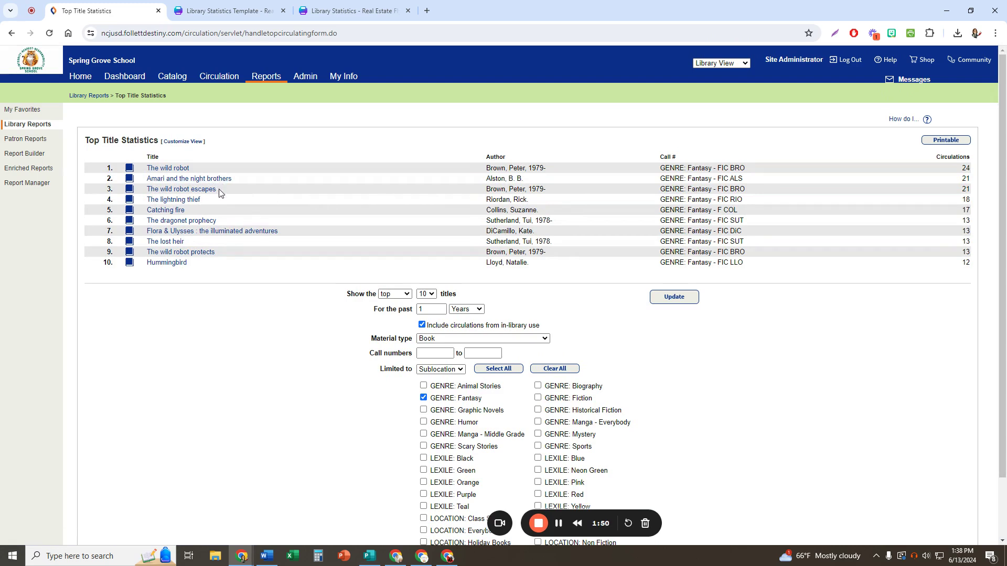
# Reset the top titles report limit to Unlimited and update the list
pyautogui.click(457, 371)
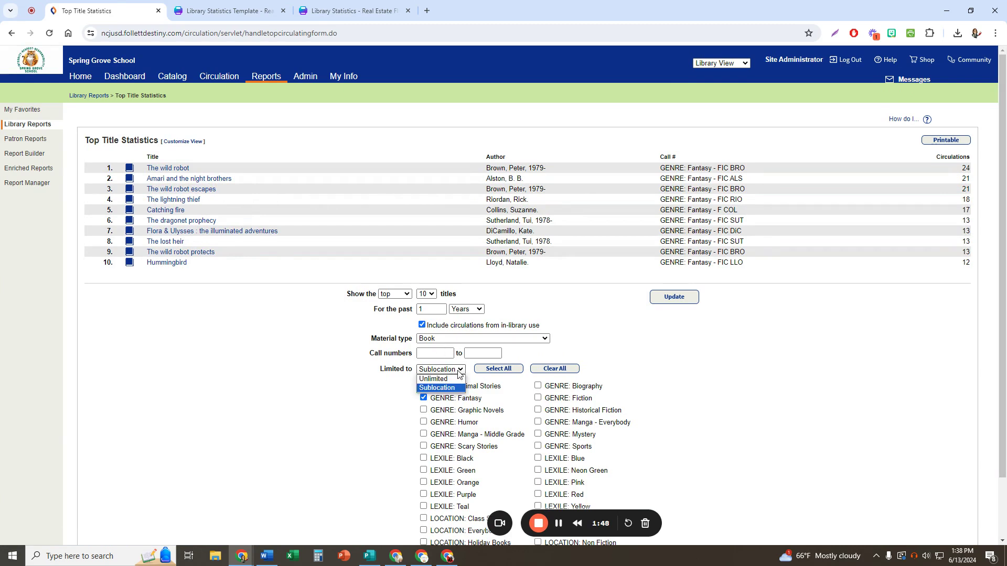
pyautogui.click(449, 382)
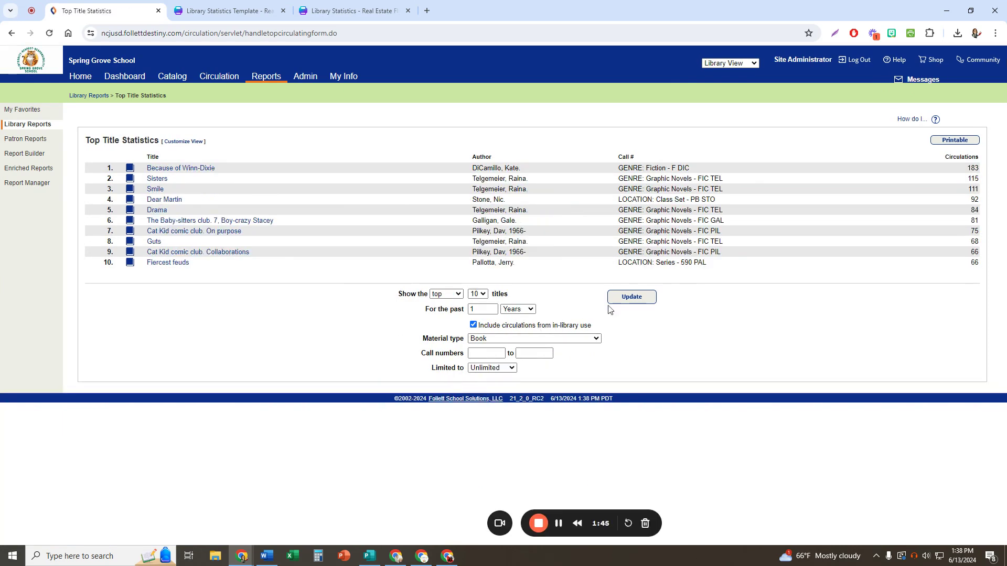
pyautogui.click(632, 297)
# Switch to the Canva Library Statistics Template and add the uploaded Sisters, Smile and Baby-Sitters Club cover images to the page
pyautogui.click(253, 14)
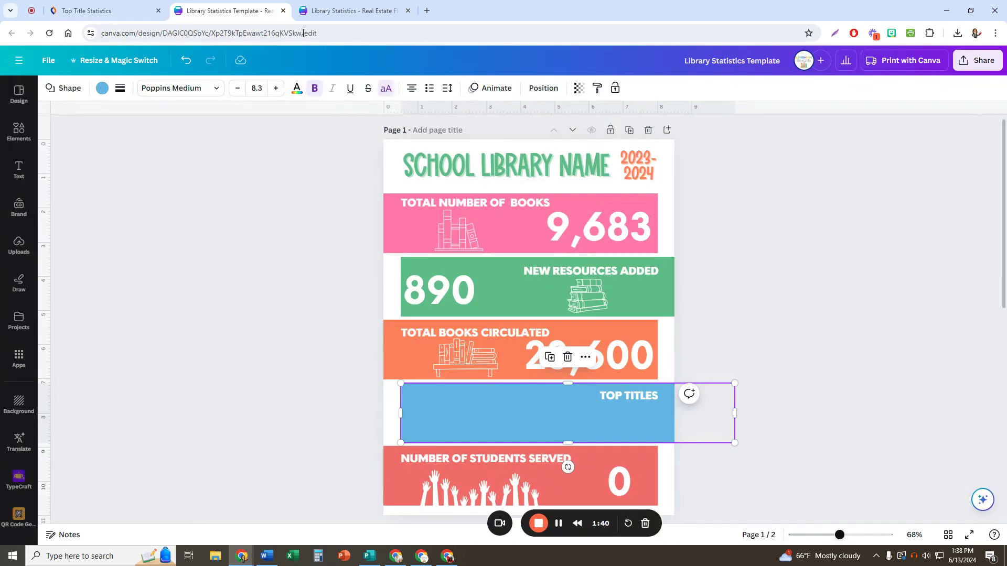
pyautogui.click(267, 306)
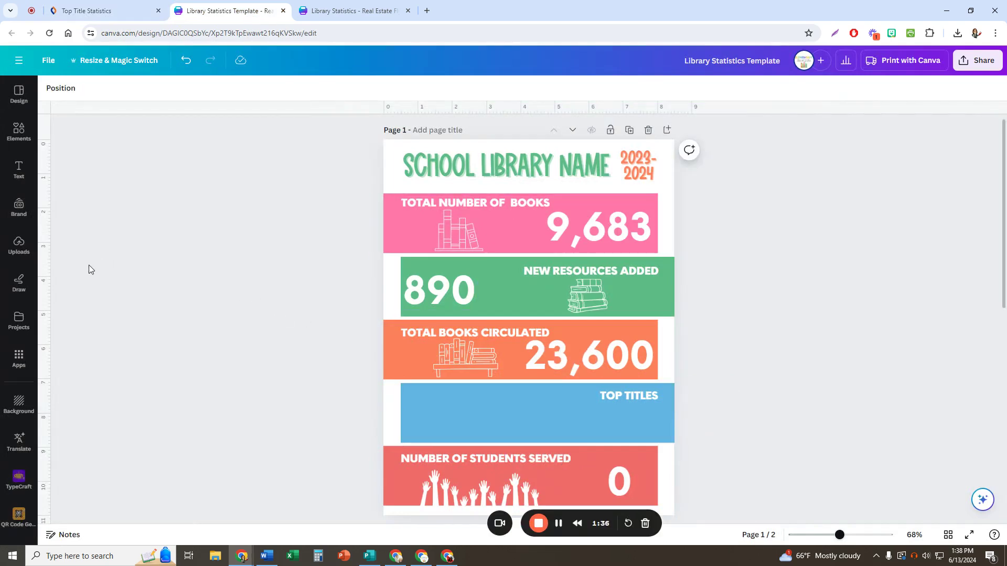
pyautogui.click(19, 246)
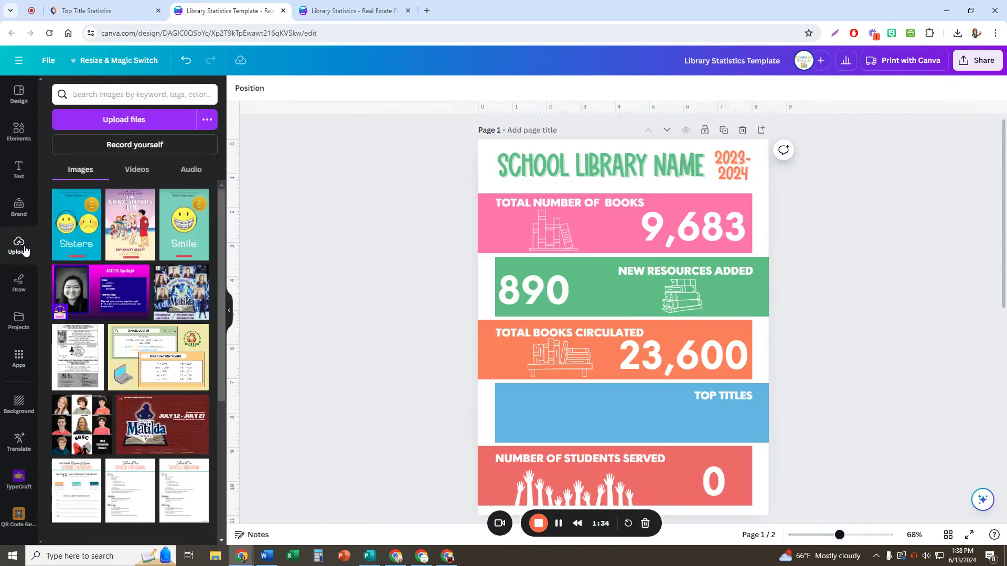
pyautogui.click(66, 226)
pyautogui.click(188, 235)
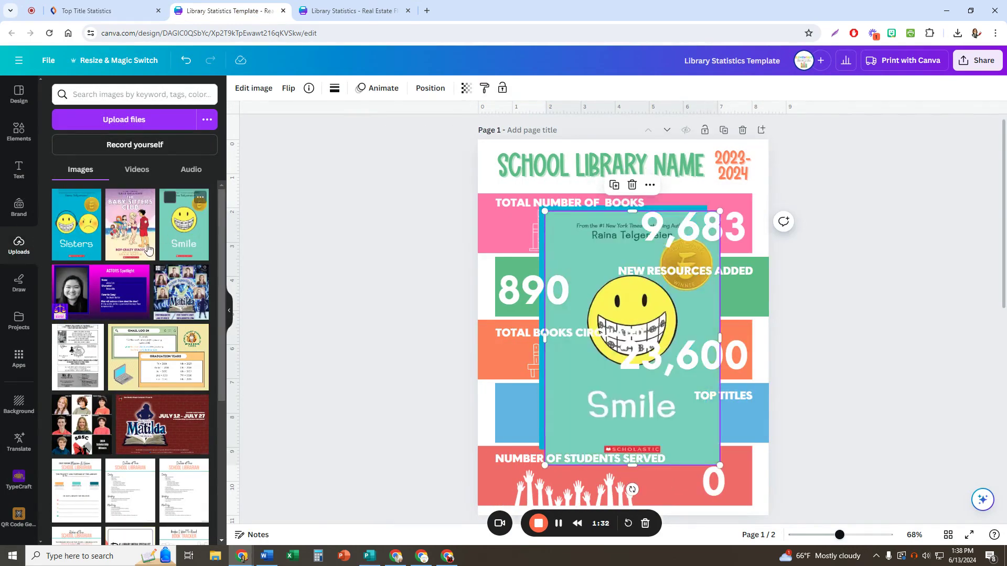
pyautogui.click(134, 248)
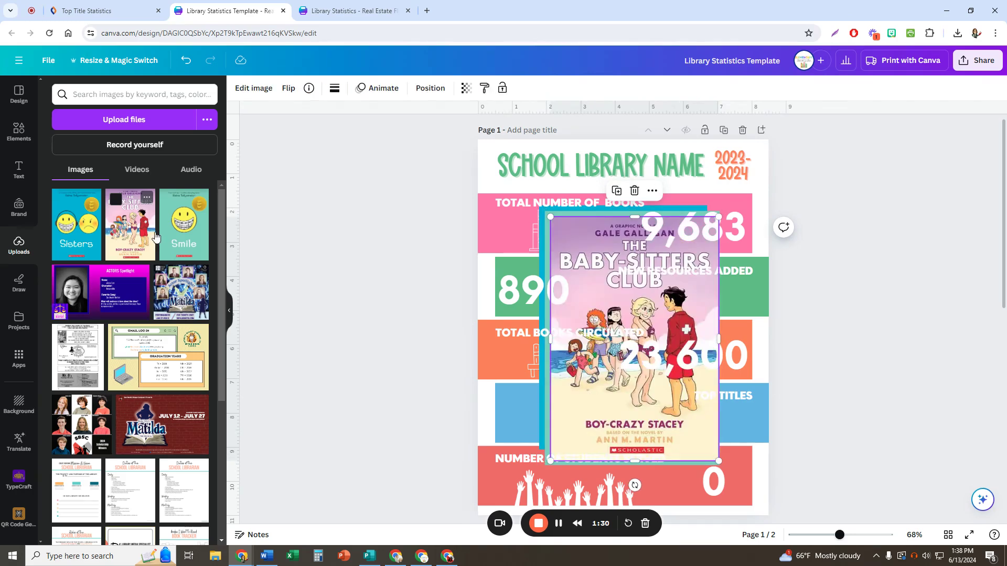
# Spread the three covers apart and shrink the Sisters cover to fit at the left end of the blue Top Titles band
pyautogui.moveTo(618, 359); pyautogui.dragTo(718, 326)
pyautogui.moveTo(567, 381); pyautogui.dragTo(654, 360)
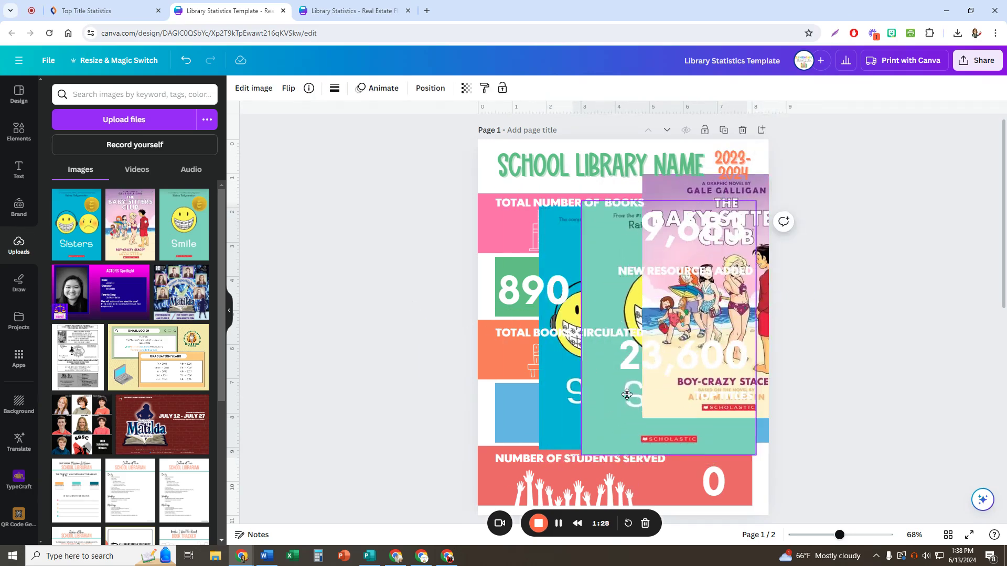
pyautogui.moveTo(571, 407); pyautogui.dragTo(541, 394)
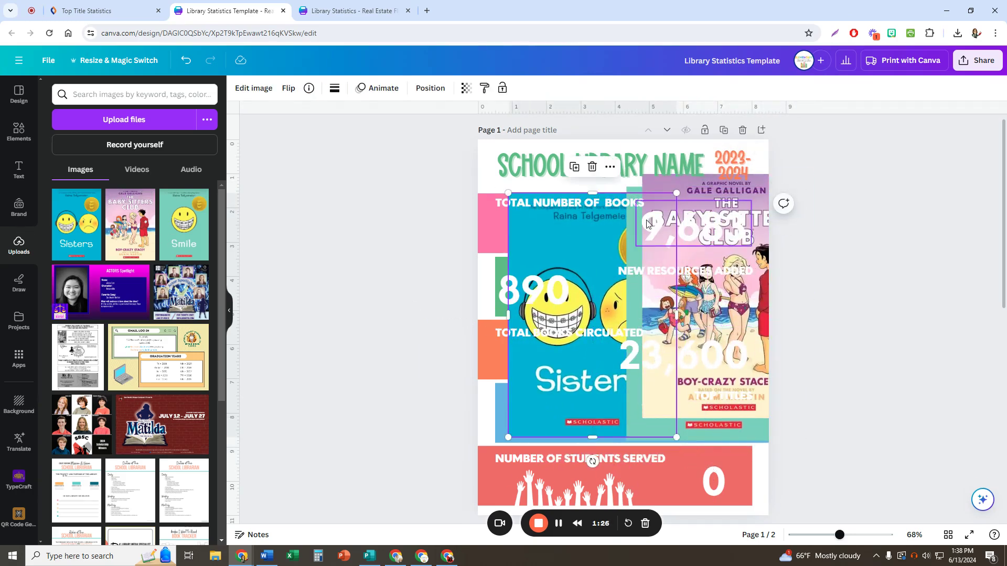
pyautogui.moveTo(676, 190); pyautogui.dragTo(541, 390)
# Move the Baby-Sitters Club cover aside and shrink the Smile cover to fit beside Sisters in the Top Titles band
pyautogui.moveTo(703, 313); pyautogui.dragTo(782, 313)
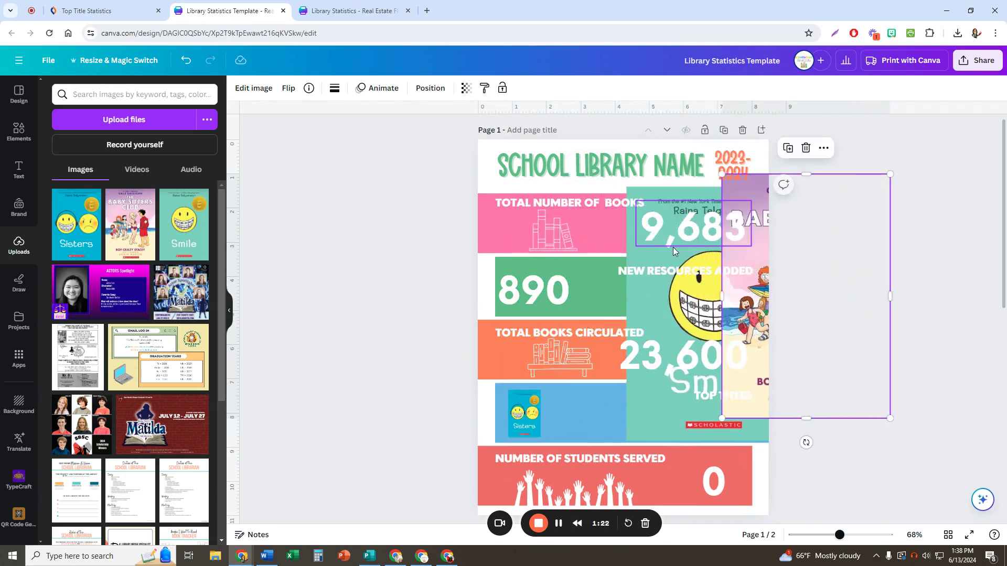
pyautogui.moveTo(639, 407); pyautogui.dragTo(559, 404)
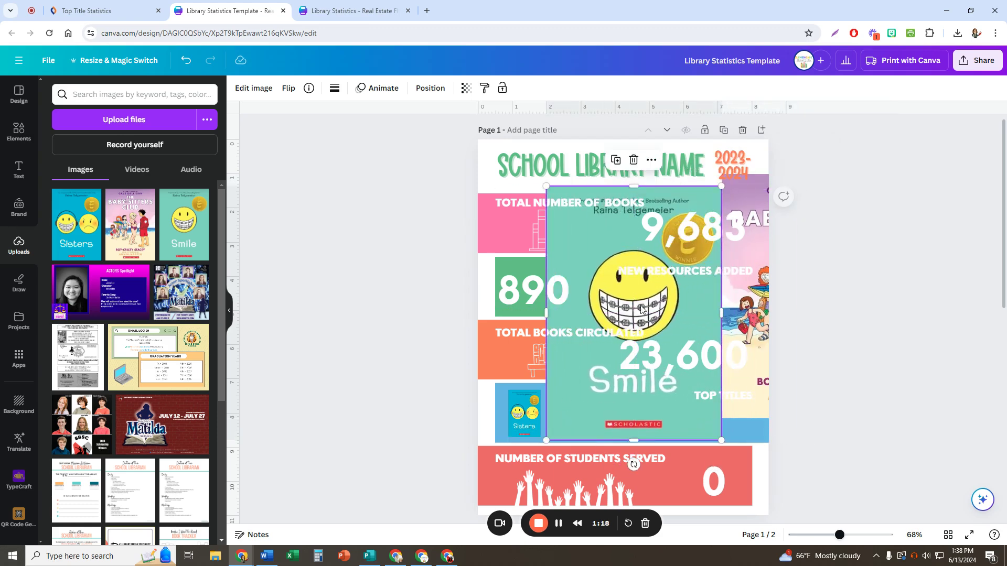
pyautogui.moveTo(722, 185); pyautogui.dragTo(601, 400)
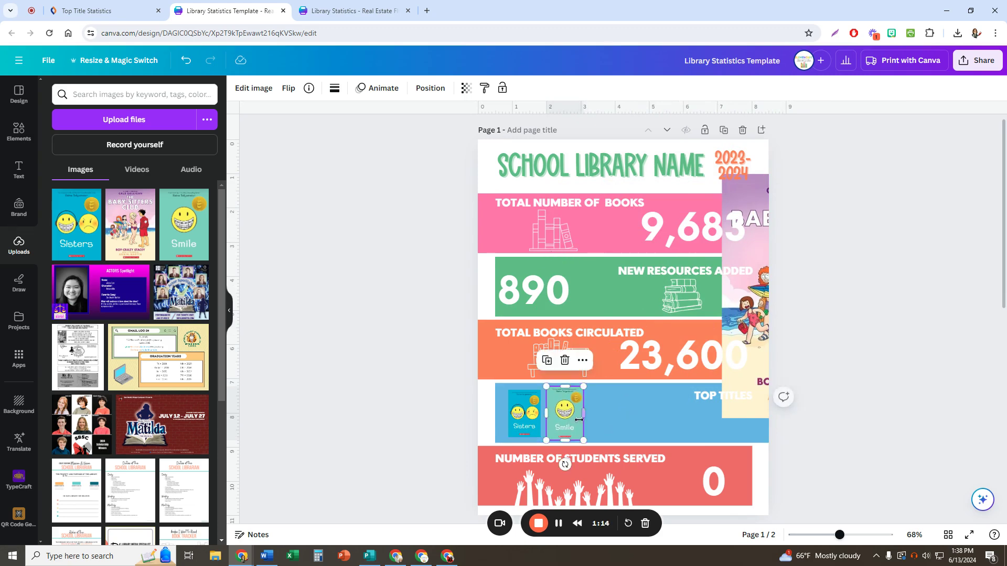
# Shrink the Baby-Sitters Club cover into the Top Titles band and space the three covers out in a row
pyautogui.moveTo(760, 385); pyautogui.dragTo(657, 411)
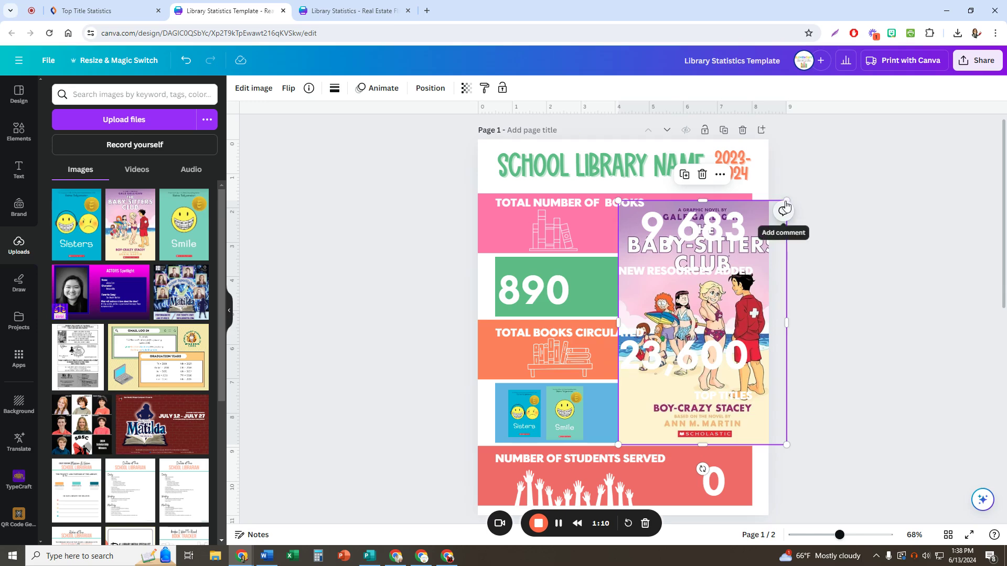
pyautogui.moveTo(785, 201); pyautogui.dragTo(630, 412)
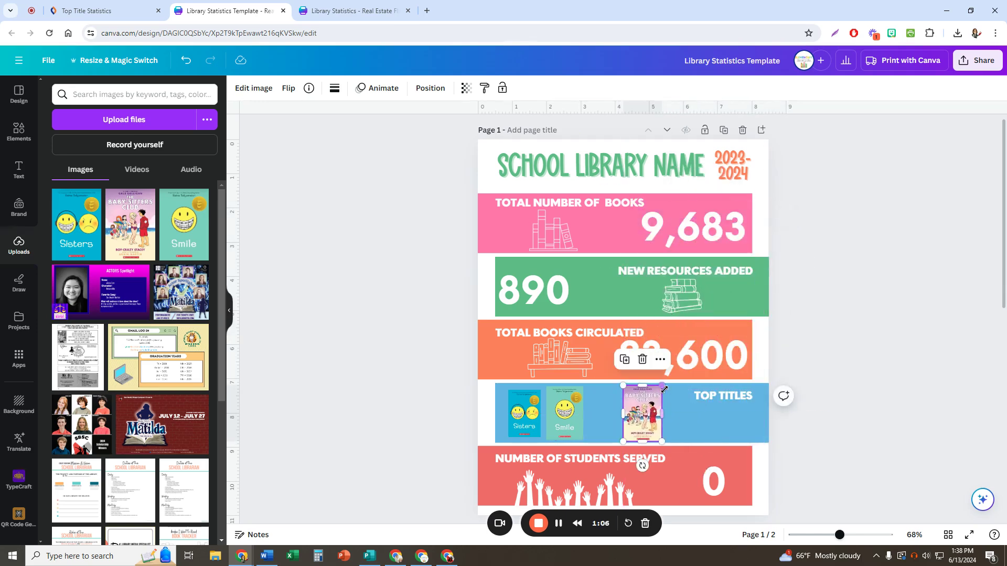
pyautogui.moveTo(565, 417); pyautogui.dragTo(590, 417)
pyautogui.moveTo(525, 418); pyautogui.dragTo(546, 417)
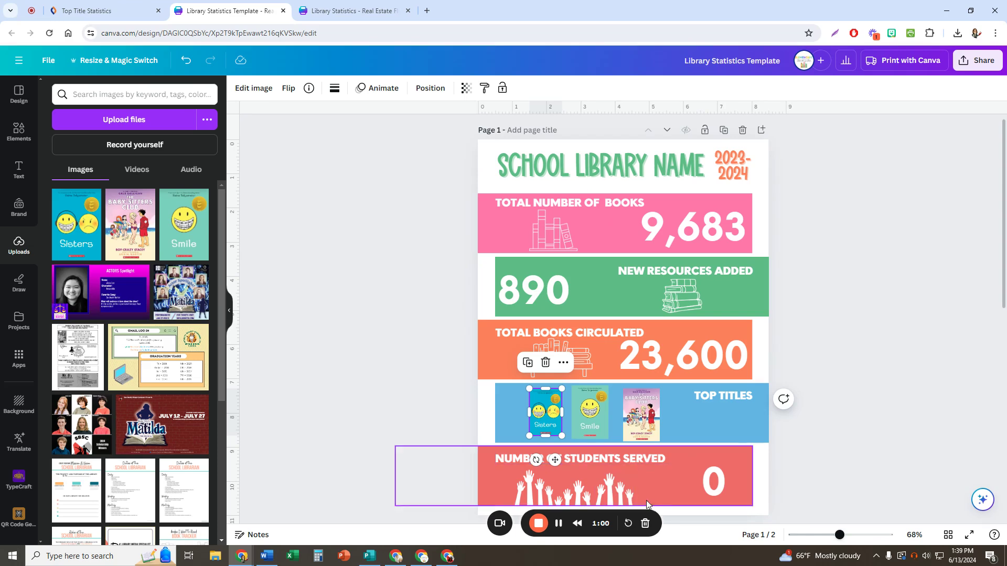
# Set the Number of Students Served figure to 750
pyautogui.click(729, 488)
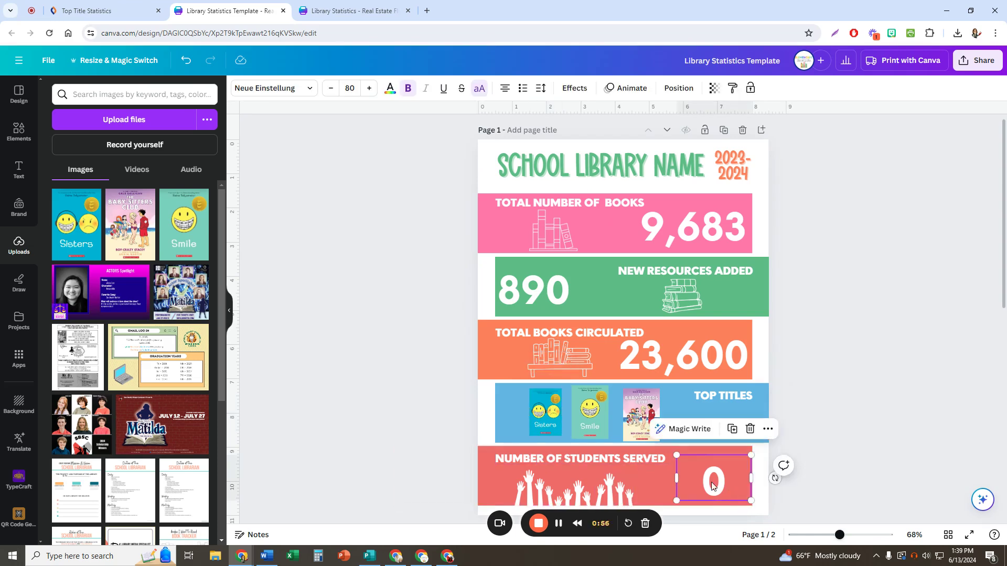
pyautogui.doubleClick(712, 481)
pyautogui.write('750')
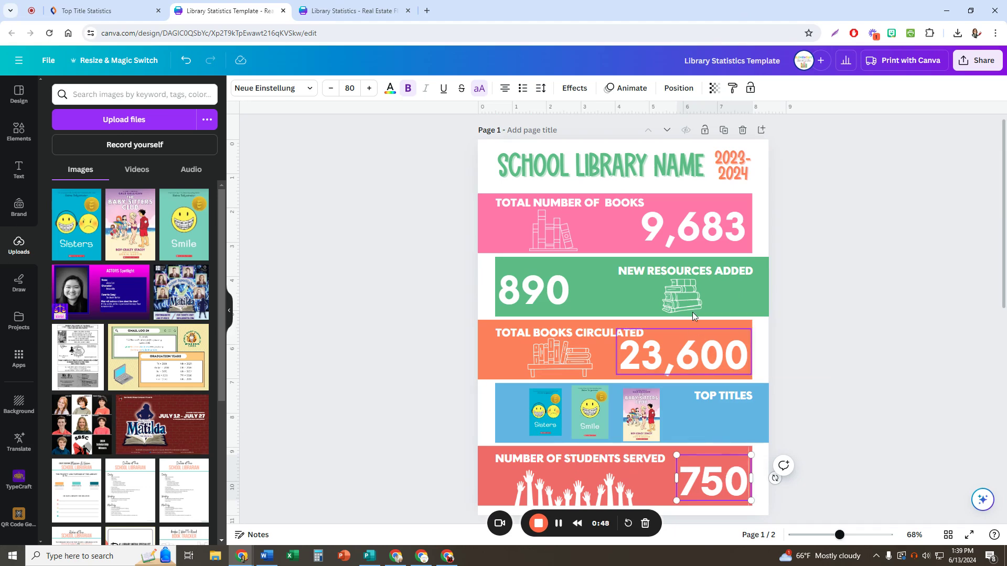
# Go back to Follett Destiny and open the list of library reports
pyautogui.click(123, 4)
pyautogui.click(39, 124)
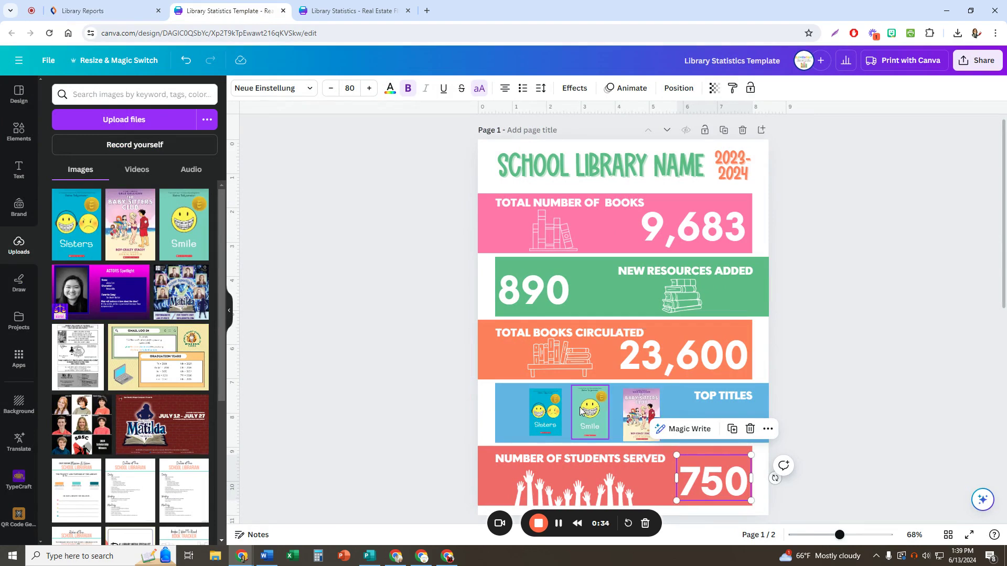
pyautogui.click(89, 9)
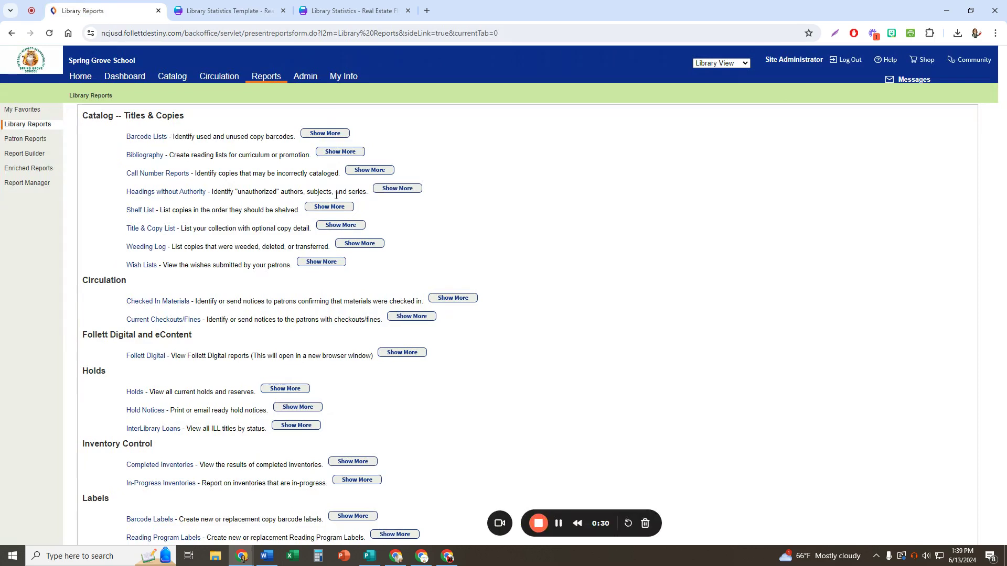